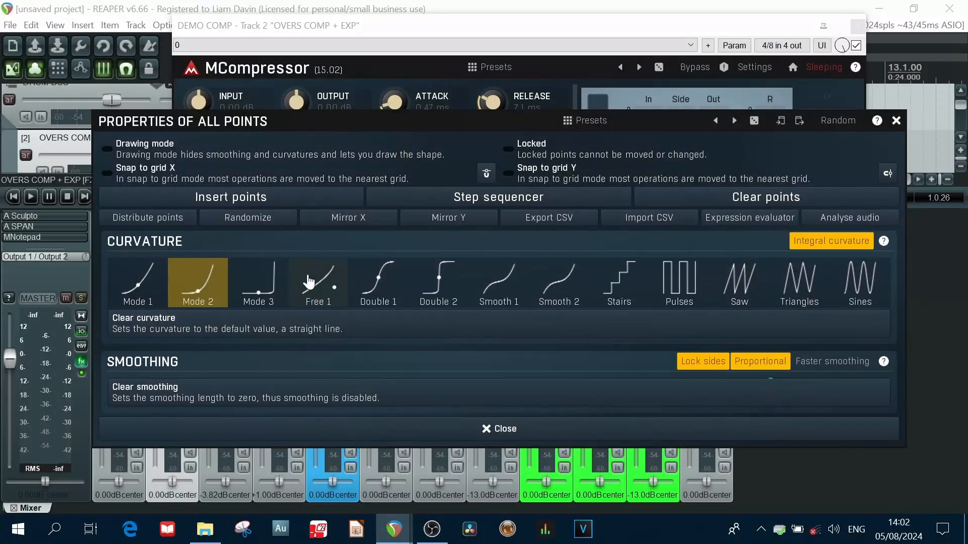
{"action": "left_click", "coordinate": [386, 290]}
{"action": "left_click", "coordinate": [414, 291]}
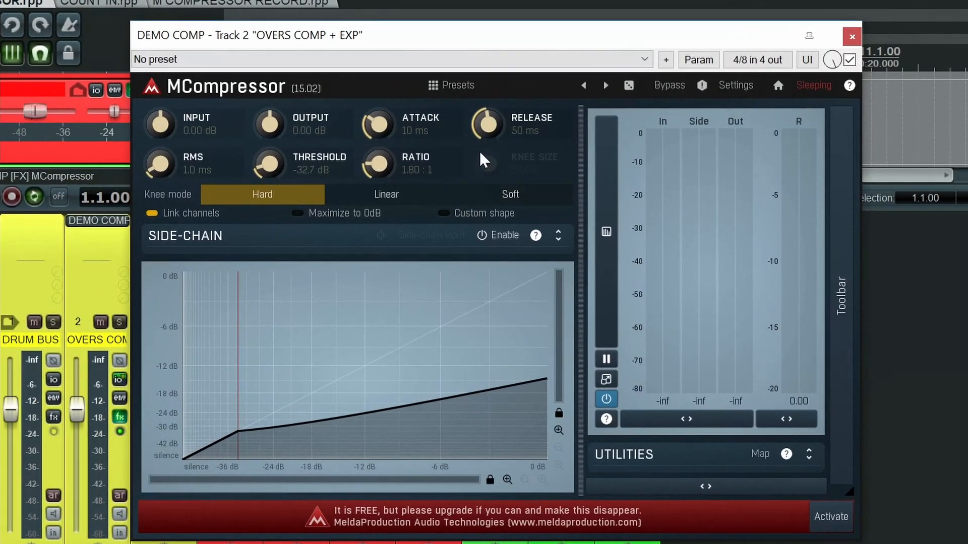
Step: Set the compressor's attack to 29 ms and enter 0 dB as the output level
{"action": "left_click_drag", "start_coordinate": [377, 124], "coordinate": [347, 167]}
{"action": "double_click", "coordinate": [272, 126]}
{"action": "left_click_drag", "start_coordinate": [269, 163], "coordinate": [342, 158]}
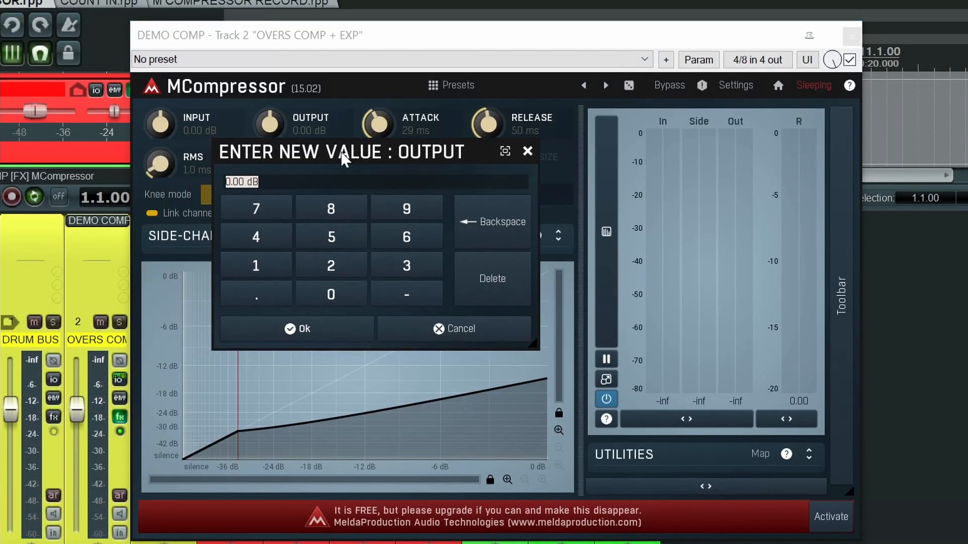
{"action": "left_click", "coordinate": [406, 272]}
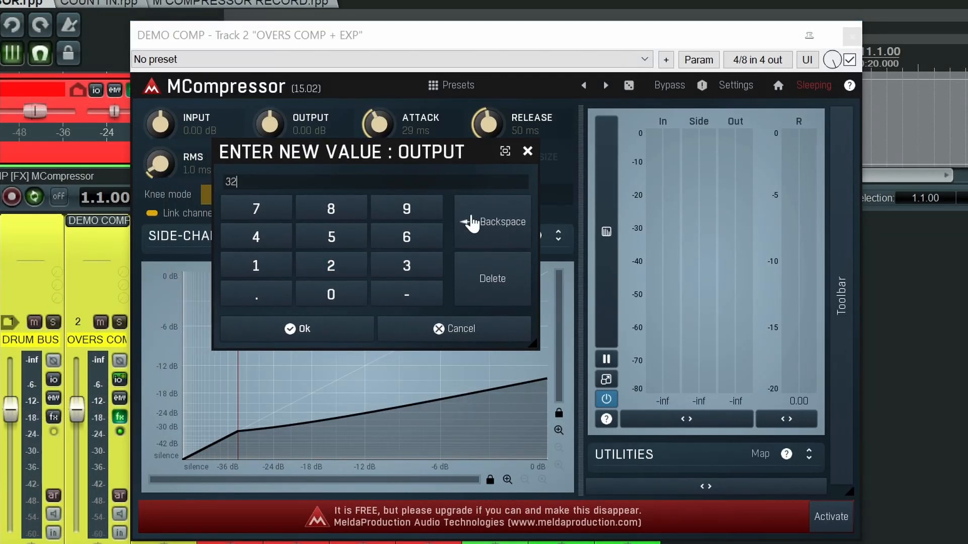
{"action": "left_click", "coordinate": [335, 302]}
{"action": "left_click", "coordinate": [293, 329]}
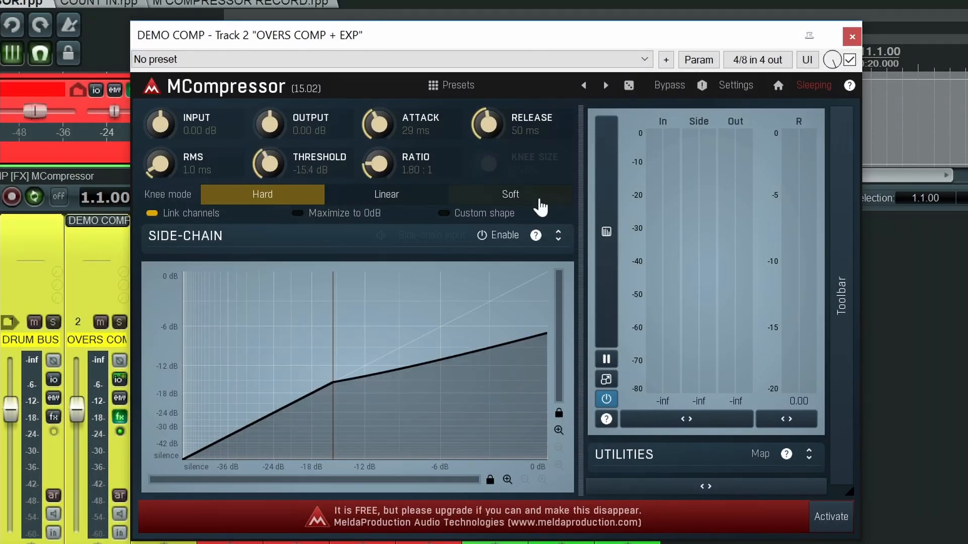
Step: Try the soft and linear knee modes, raising the linear knee size to 64.5%, and return to the hard knee
{"action": "left_click", "coordinate": [541, 204]}
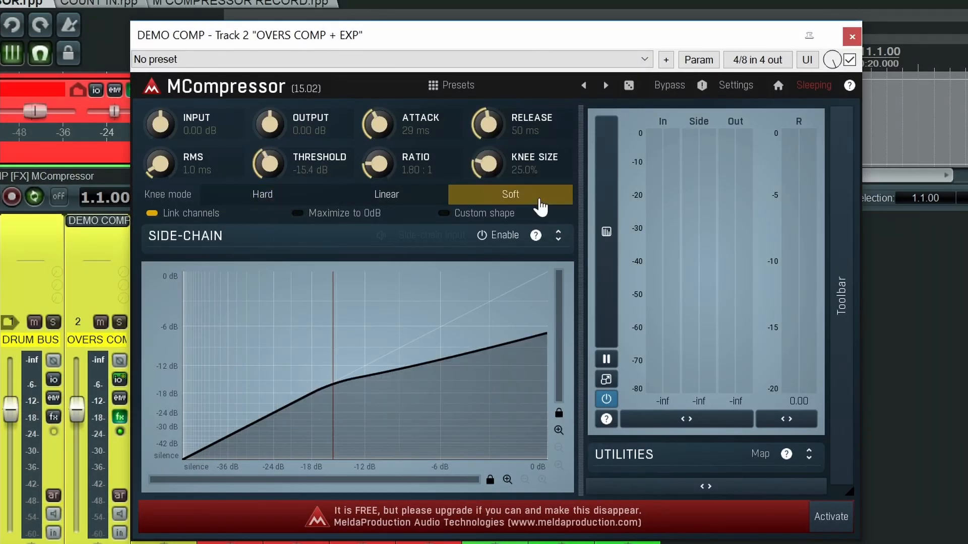
{"action": "mouse_move", "coordinate": [488, 164]}
{"action": "left_mouse_down"}
{"action": "mouse_move", "coordinate": [488, 118]}
{"action": "mouse_move", "coordinate": [488, 166]}
{"action": "left_mouse_up"}
{"action": "left_click", "coordinate": [400, 200]}
{"action": "left_click_drag", "start_coordinate": [488, 164], "coordinate": [488, 136]}
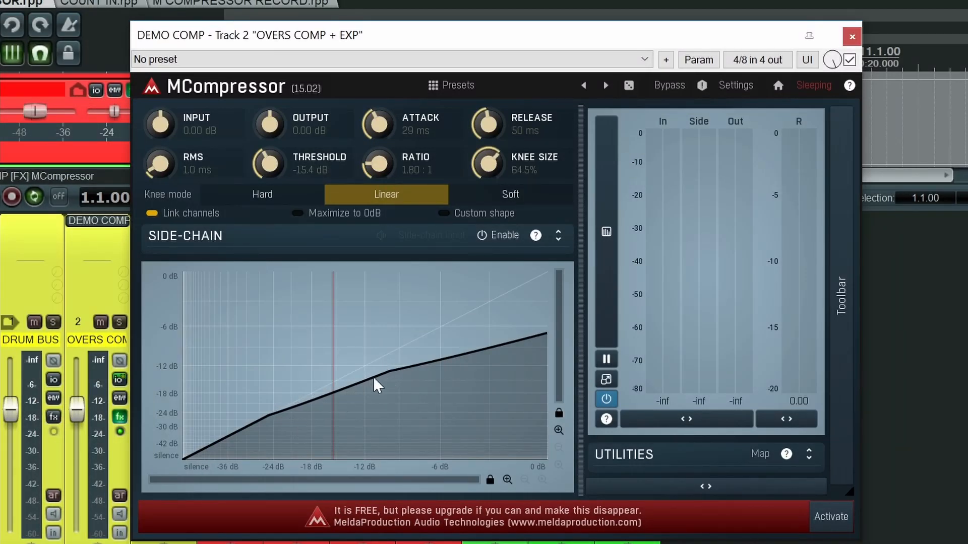
{"action": "left_click", "coordinate": [270, 198]}
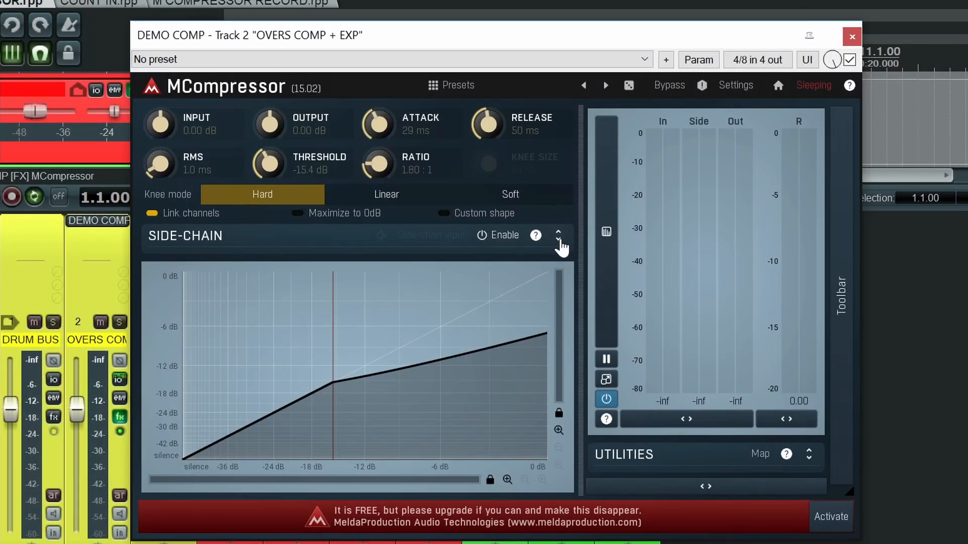
Step: Expand and enable the side-chain section, briefly audition the side-chain signal, and toggle the external side-chain input
{"action": "left_click", "coordinate": [558, 238]}
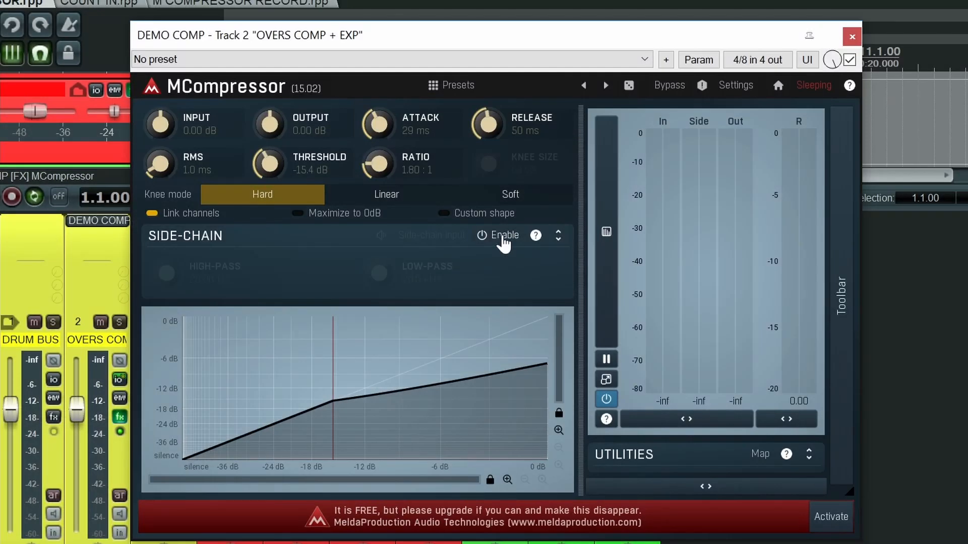
{"action": "left_click", "coordinate": [503, 237]}
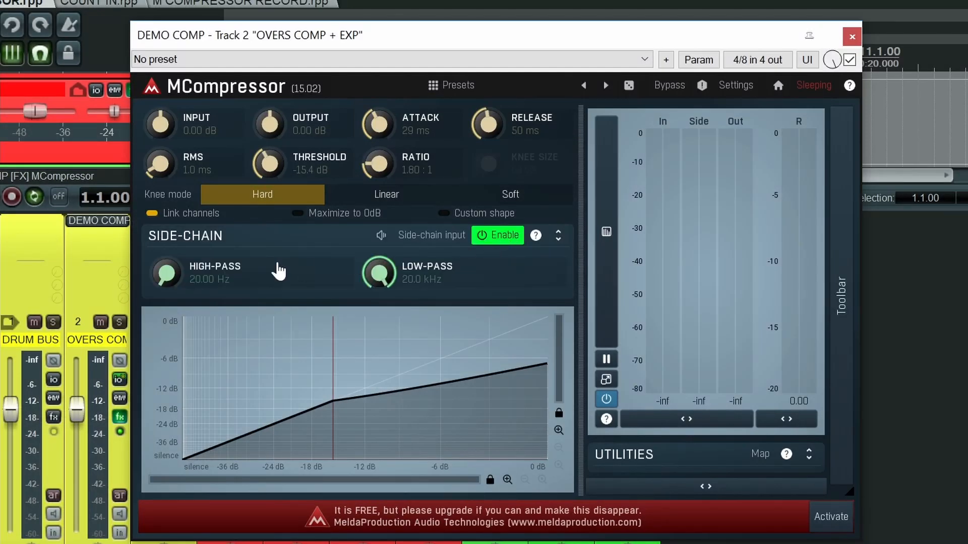
{"action": "mouse_move", "coordinate": [167, 273]}
{"action": "left_mouse_down"}
{"action": "mouse_move", "coordinate": [166, 224]}
{"action": "mouse_move", "coordinate": [166, 274]}
{"action": "left_mouse_up"}
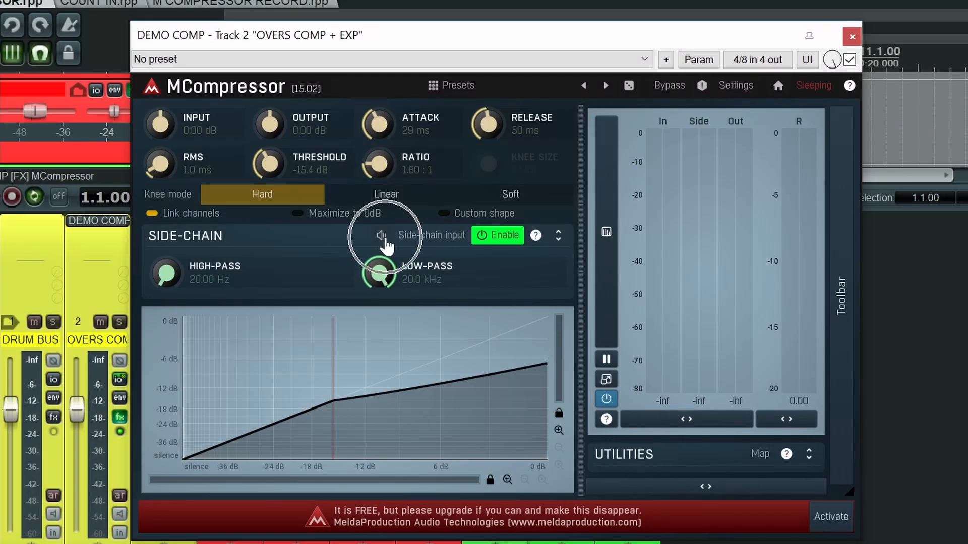
{"action": "left_click", "coordinate": [384, 237]}
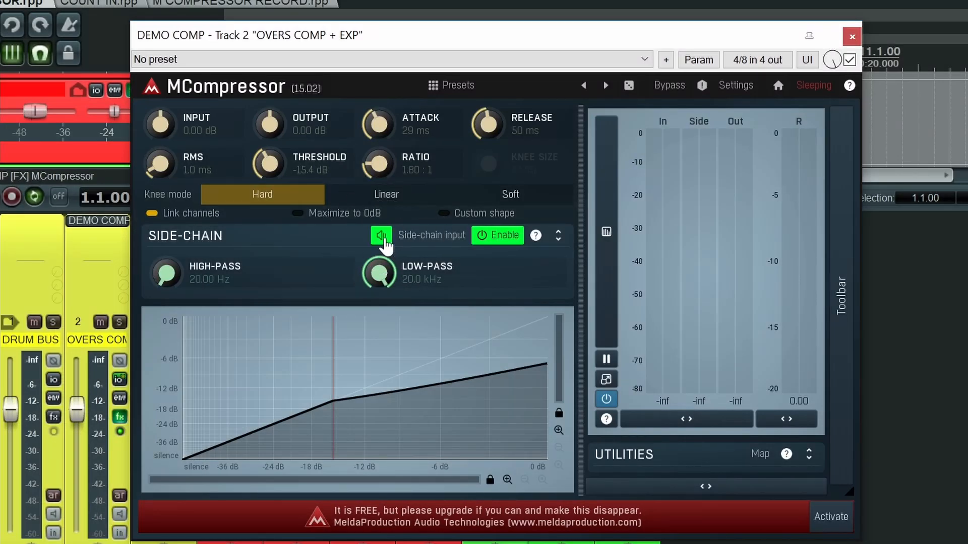
{"action": "left_click", "coordinate": [383, 237]}
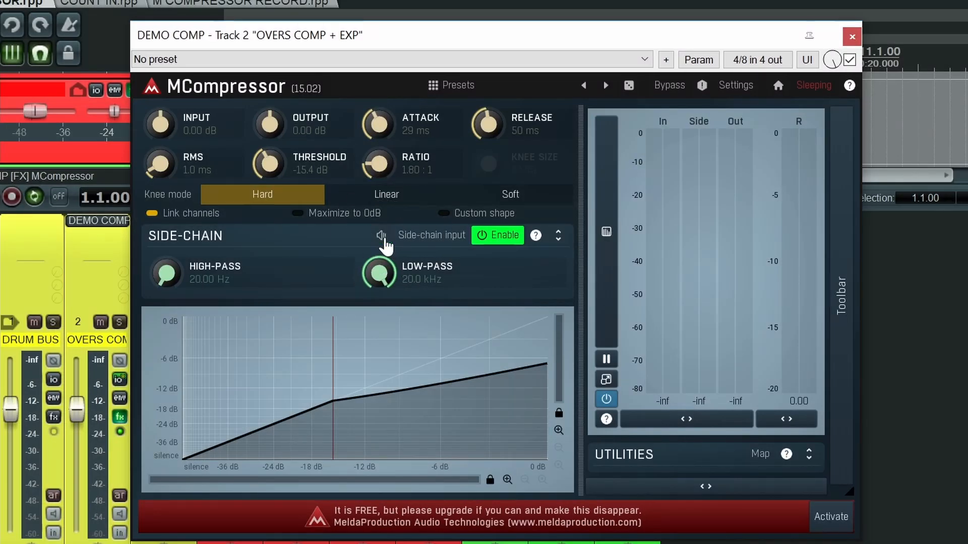
{"action": "left_click", "coordinate": [438, 237]}
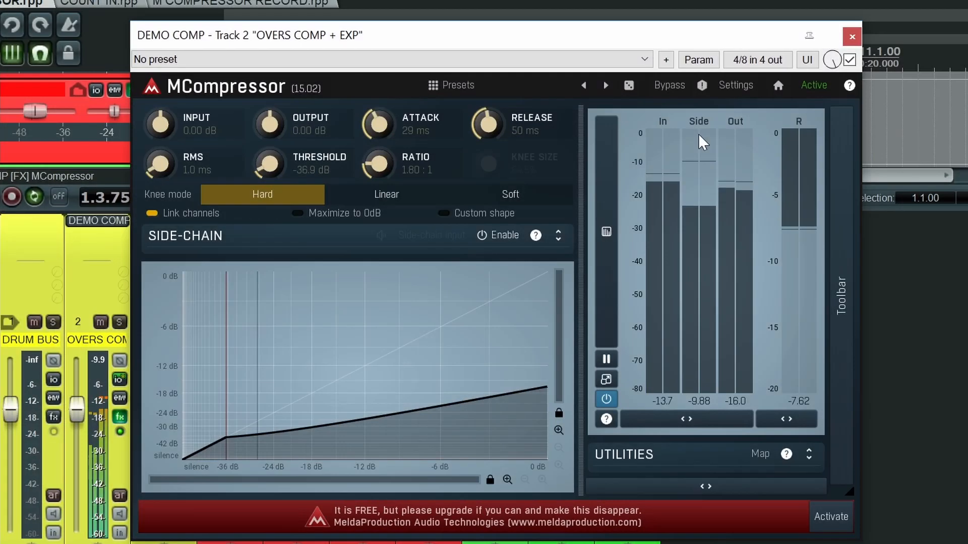
Step: Stop playback and collapse the compressor's meters and utilities area
{"action": "key", "text": "space"}
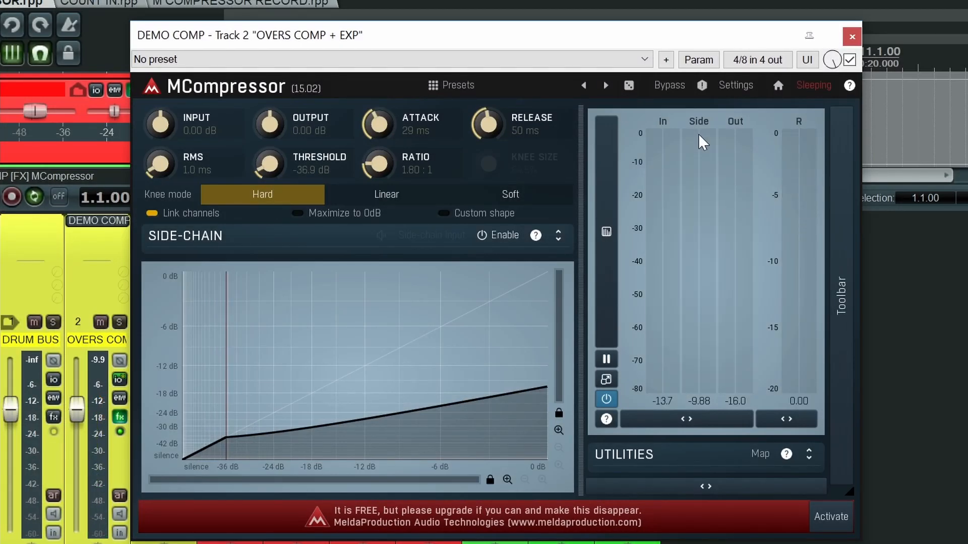
{"action": "left_click", "coordinate": [683, 488]}
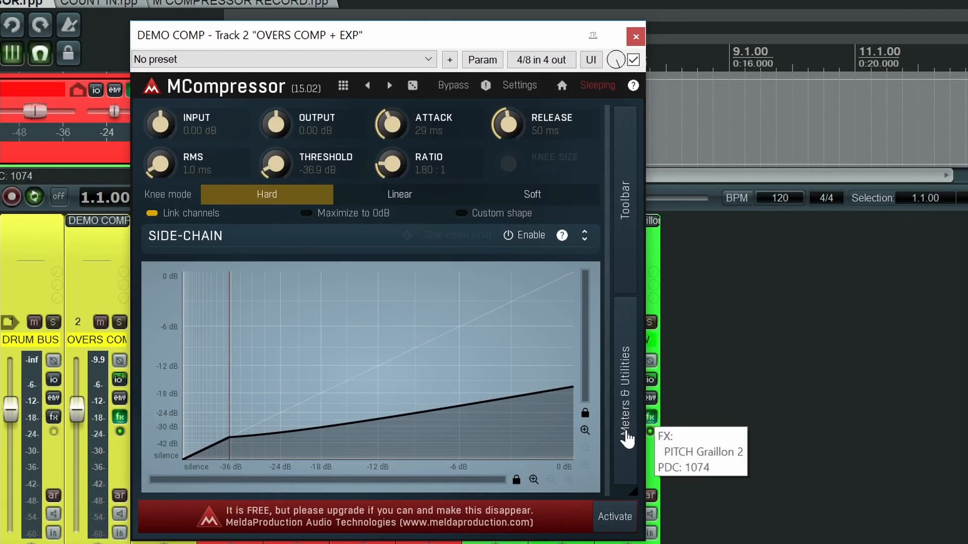
{"action": "left_click", "coordinate": [624, 398]}
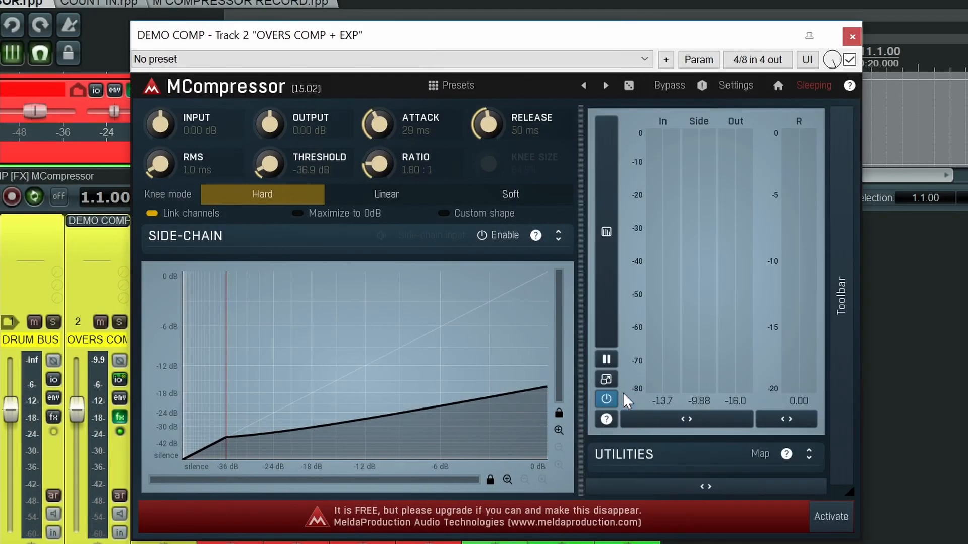
{"action": "left_click", "coordinate": [667, 488]}
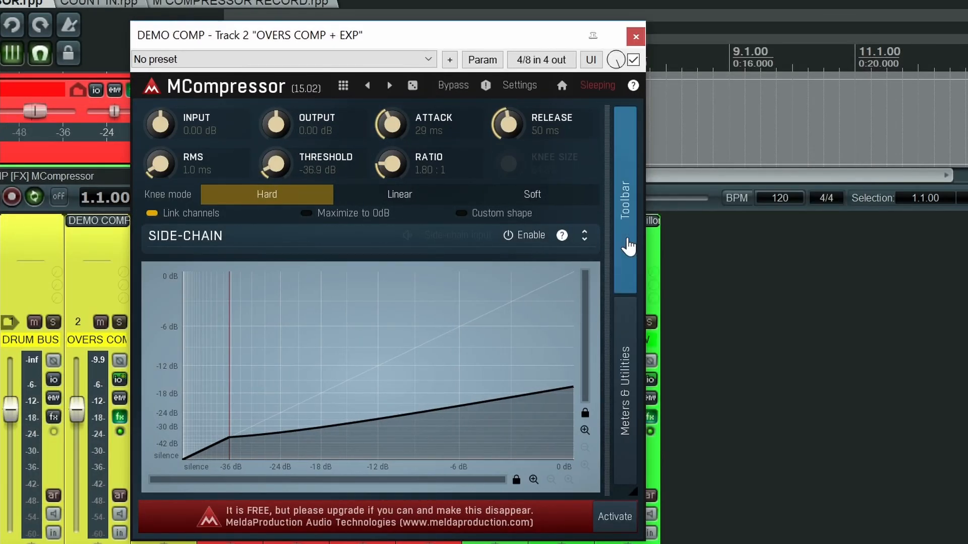
Step: Expand the plugin's toolbar and examine the available channel processing modes without changing the L+R setting
{"action": "left_click", "coordinate": [629, 247]}
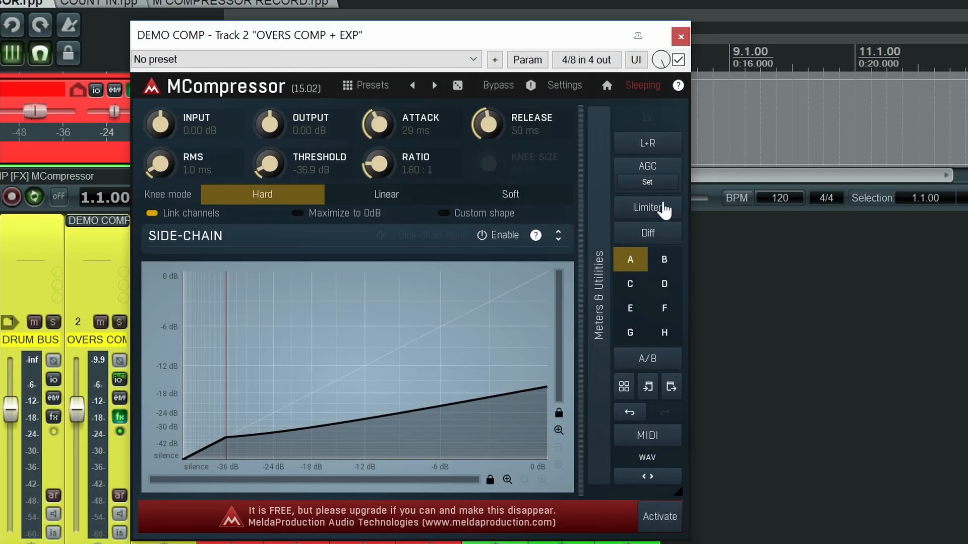
{"action": "left_click", "coordinate": [655, 146]}
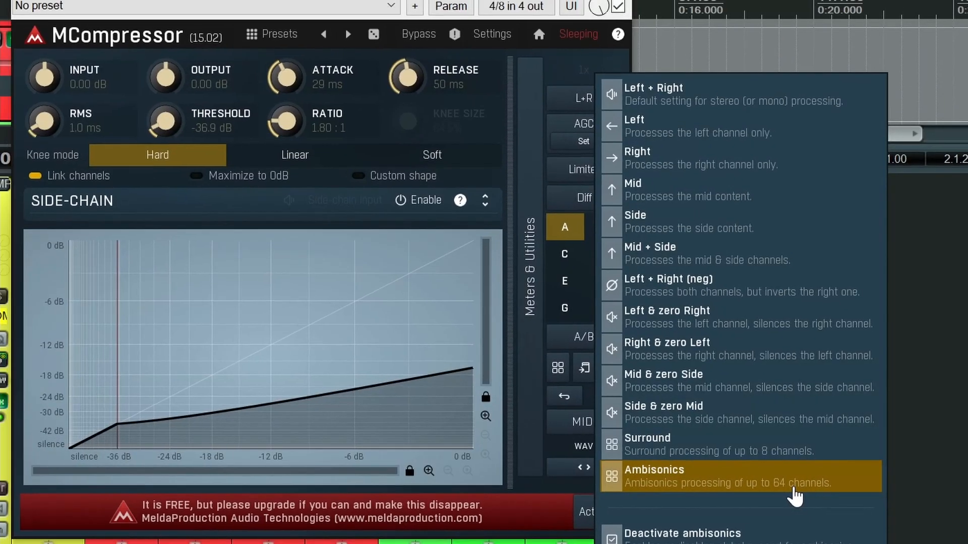
{"action": "key", "text": "Escape"}
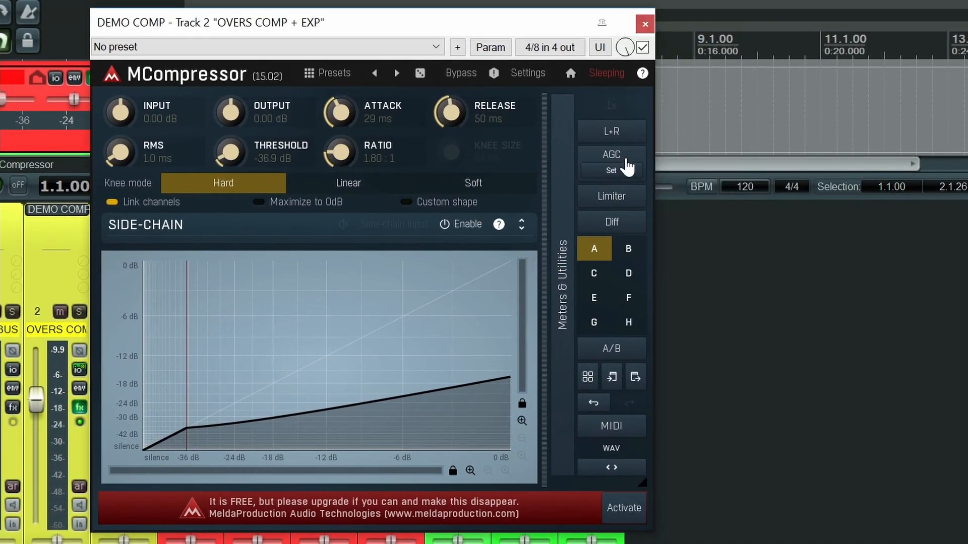
Step: Switch AGC, Limiter and Diff on and back off one after another, and collapse the toolbar
{"action": "left_click", "coordinate": [627, 165]}
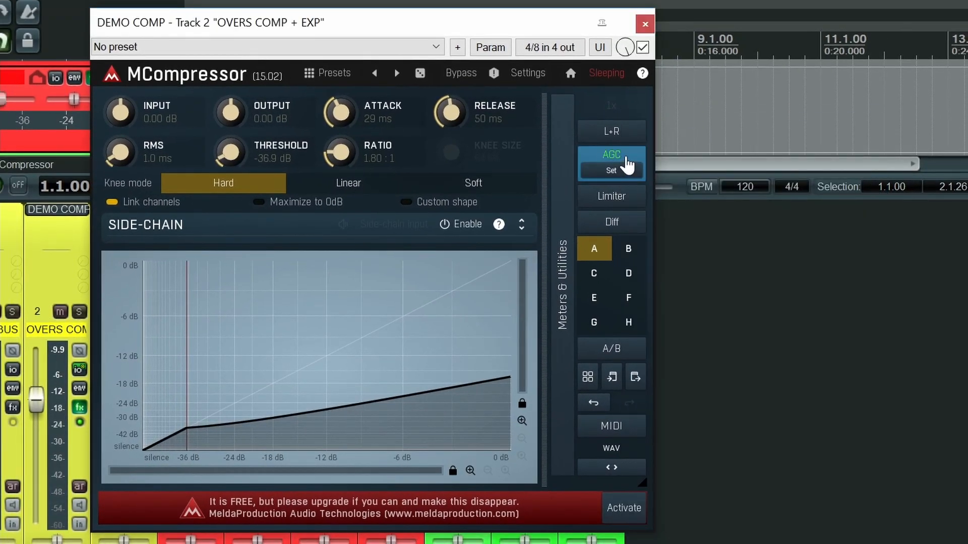
{"action": "left_click", "coordinate": [626, 163]}
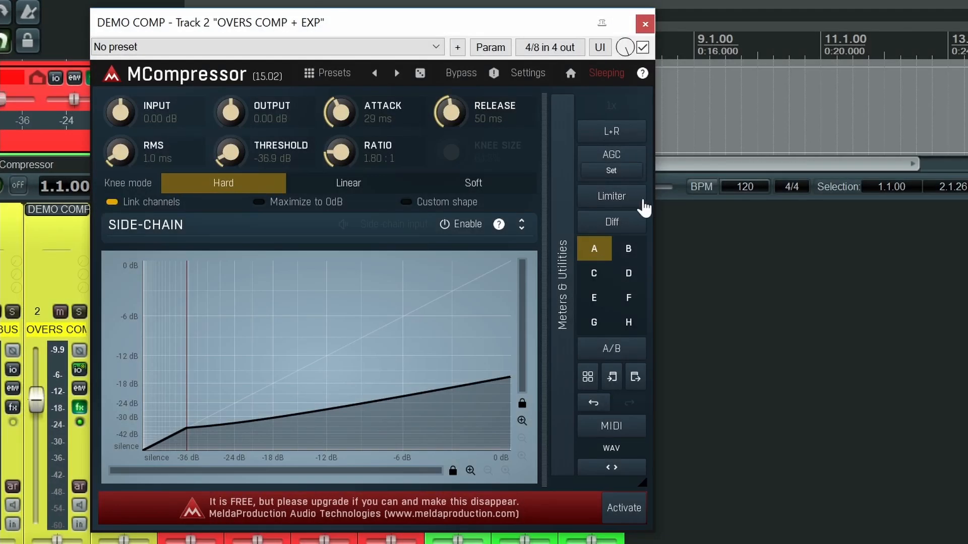
{"action": "left_click", "coordinate": [635, 199]}
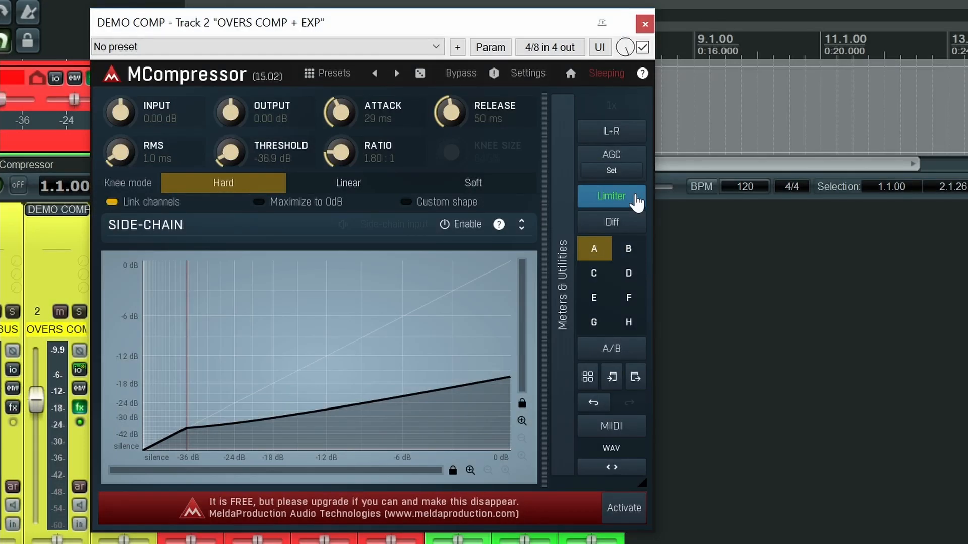
{"action": "left_click", "coordinate": [636, 198]}
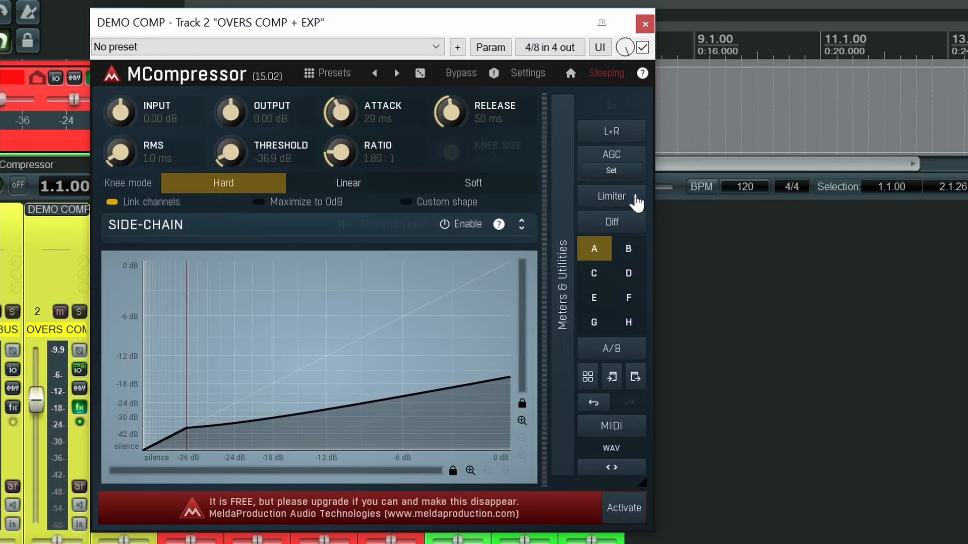
{"action": "left_click", "coordinate": [630, 229]}
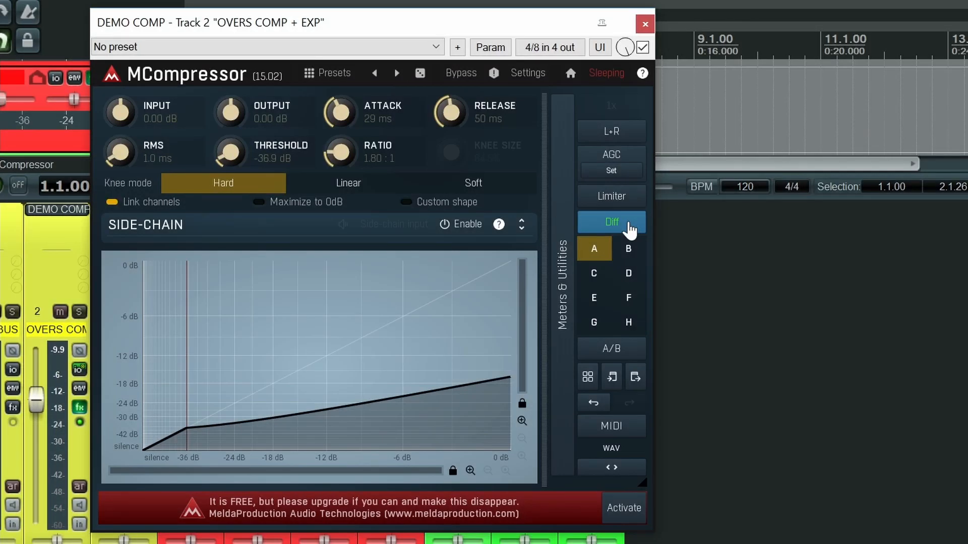
{"action": "left_click", "coordinate": [630, 229]}
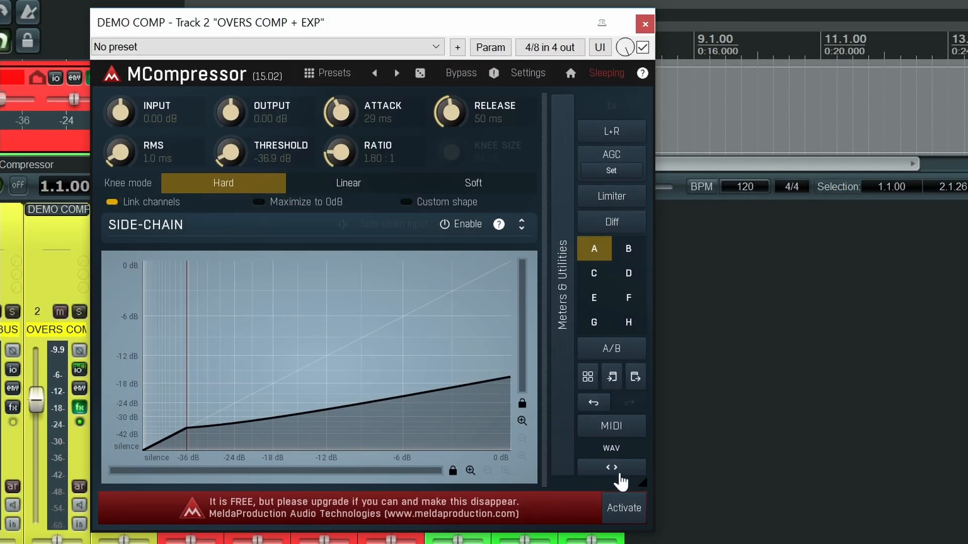
{"action": "left_click", "coordinate": [619, 474]}
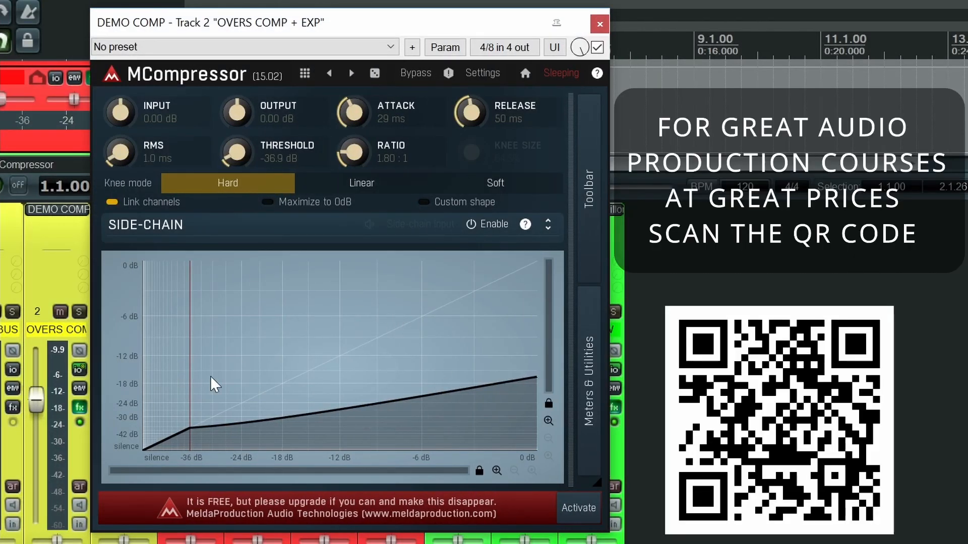
Step: Raise the threshold on the graph to -16.2 dB, start playback, and lower the threshold to -32.2 dB
{"action": "left_click_drag", "start_coordinate": [187, 354], "coordinate": [295, 358]}
{"action": "key", "text": "space"}
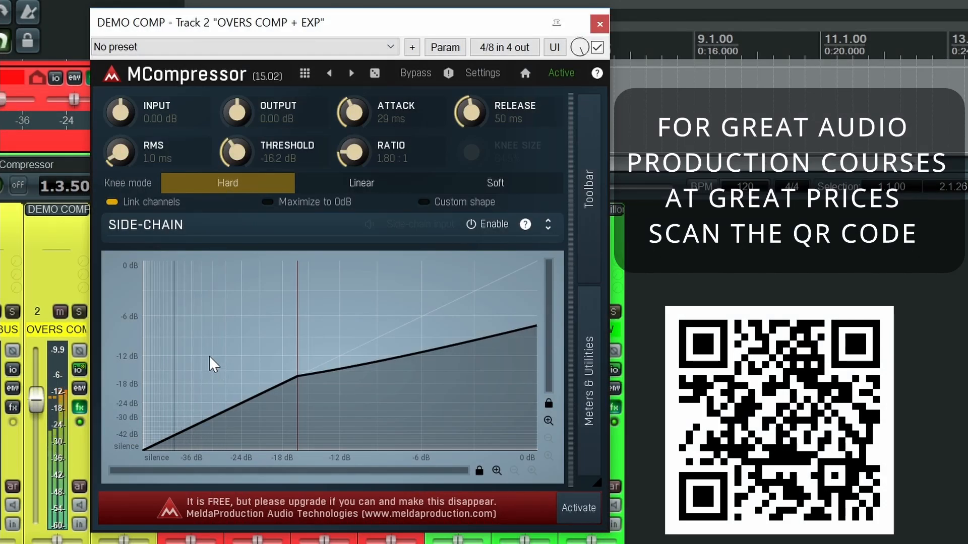
{"action": "left_click_drag", "start_coordinate": [298, 346], "coordinate": [207, 425]}
Step: Fine-tune the threshold on the magnified compression graph to -32.1 dB and restore the full graph range
{"action": "scroll", "coordinate": [206, 426], "scroll_direction": "up", "scroll_amount": 5}
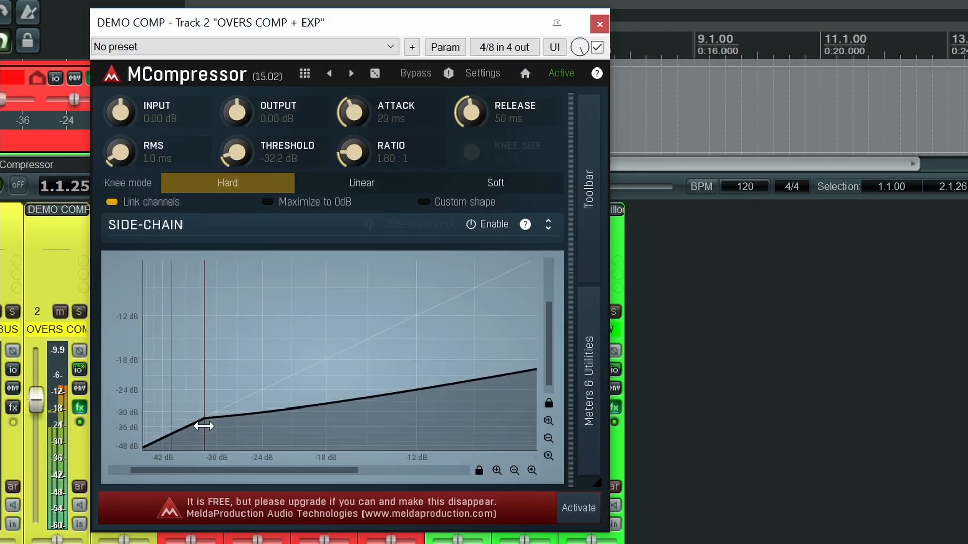
{"action": "scroll", "coordinate": [222, 436], "scroll_direction": "down", "scroll_amount": 4}
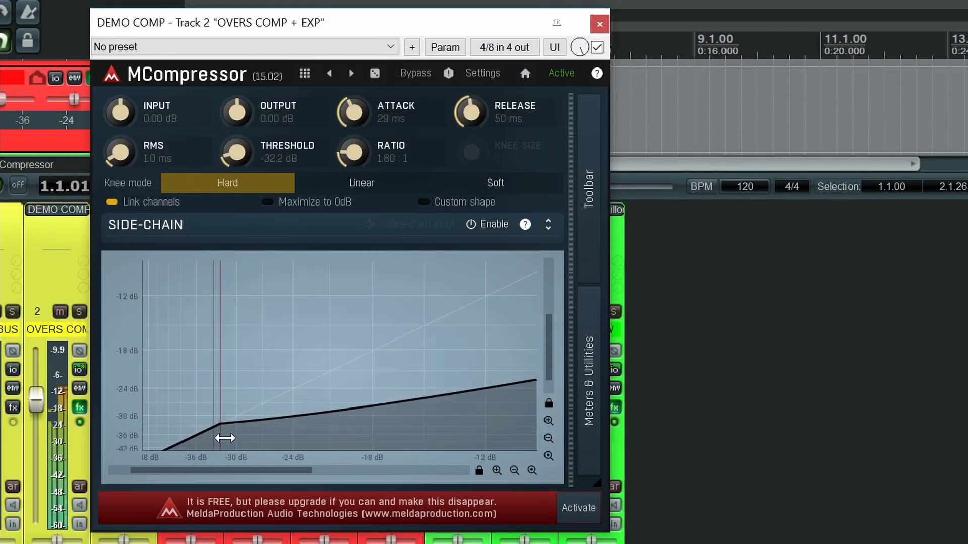
{"action": "scroll", "coordinate": [231, 445], "scroll_direction": "down", "scroll_amount": 2}
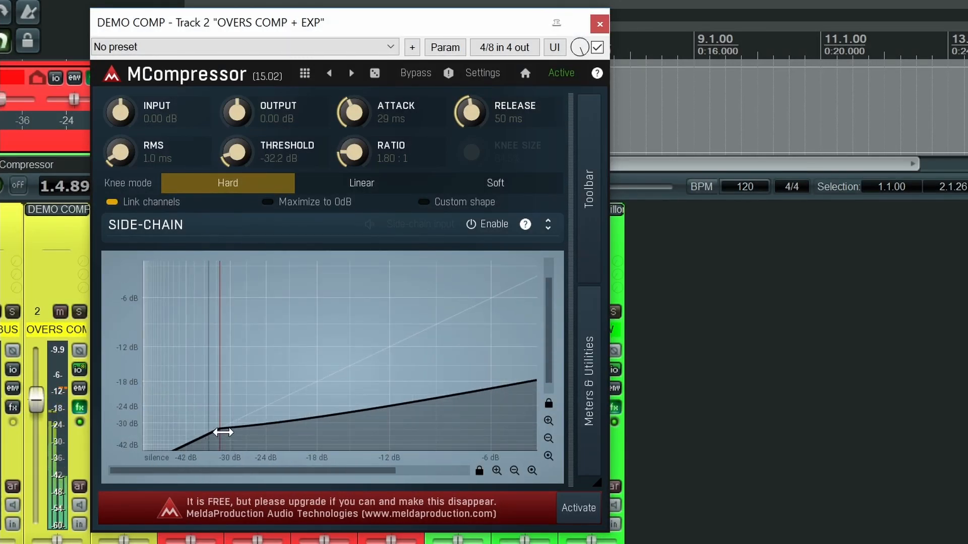
{"action": "scroll", "coordinate": [223, 432], "scroll_direction": "up", "scroll_amount": 5}
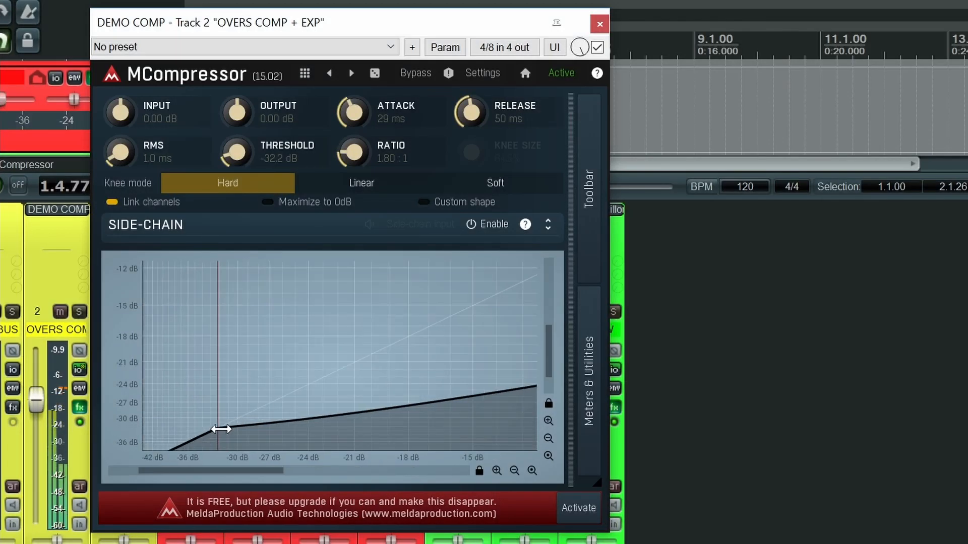
{"action": "scroll", "coordinate": [221, 443], "scroll_direction": "up", "scroll_amount": 4}
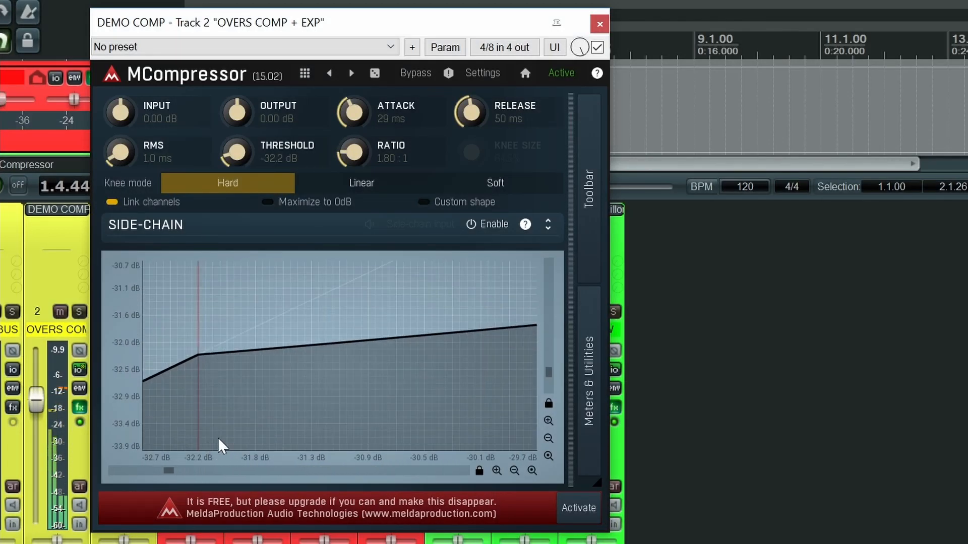
{"action": "mouse_move", "coordinate": [197, 326]}
{"action": "left_mouse_down"}
{"action": "mouse_move", "coordinate": [229, 322]}
{"action": "mouse_move", "coordinate": [210, 326]}
{"action": "left_mouse_up"}
{"action": "scroll", "coordinate": [283, 368], "scroll_direction": "down", "scroll_amount": 8}
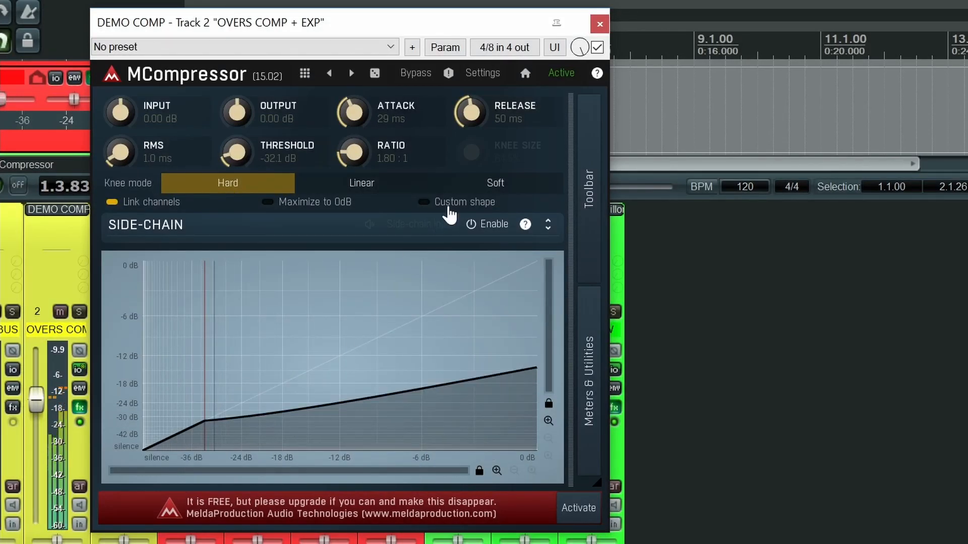
{"action": "key", "text": "ctrl"}
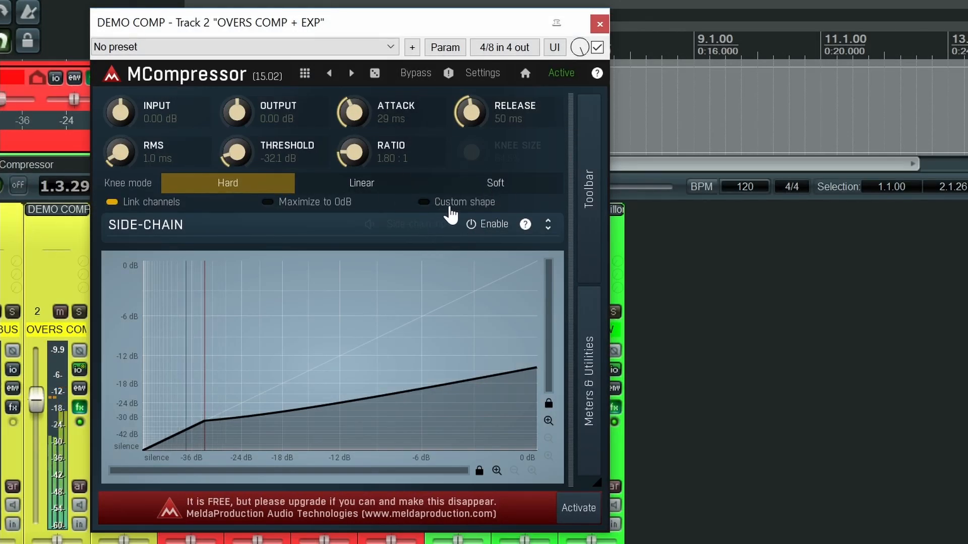
Step: Enable the custom shape and stop playback, and try the Linear knee mode before returning to Hard
{"action": "left_click", "coordinate": [443, 202]}
{"action": "key", "text": "space"}
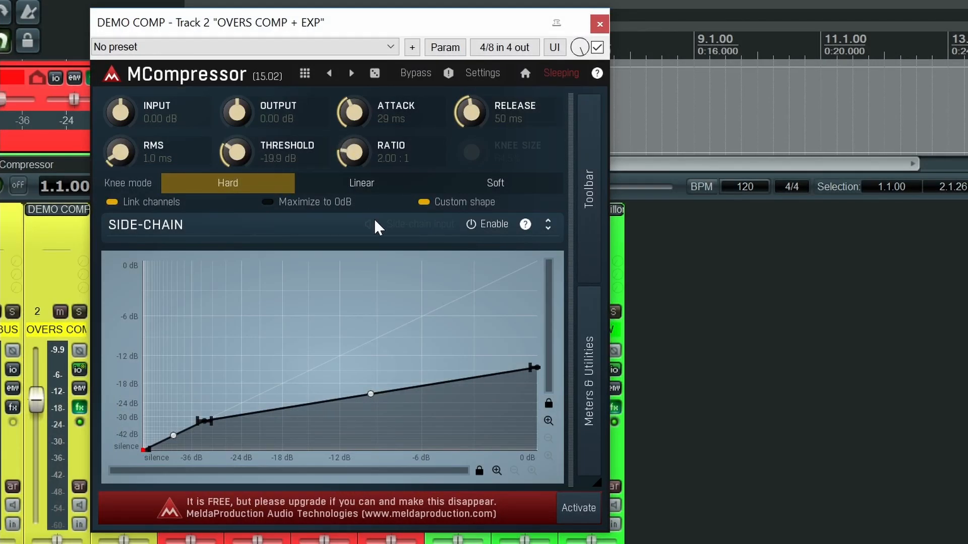
{"action": "left_click", "coordinate": [371, 187]}
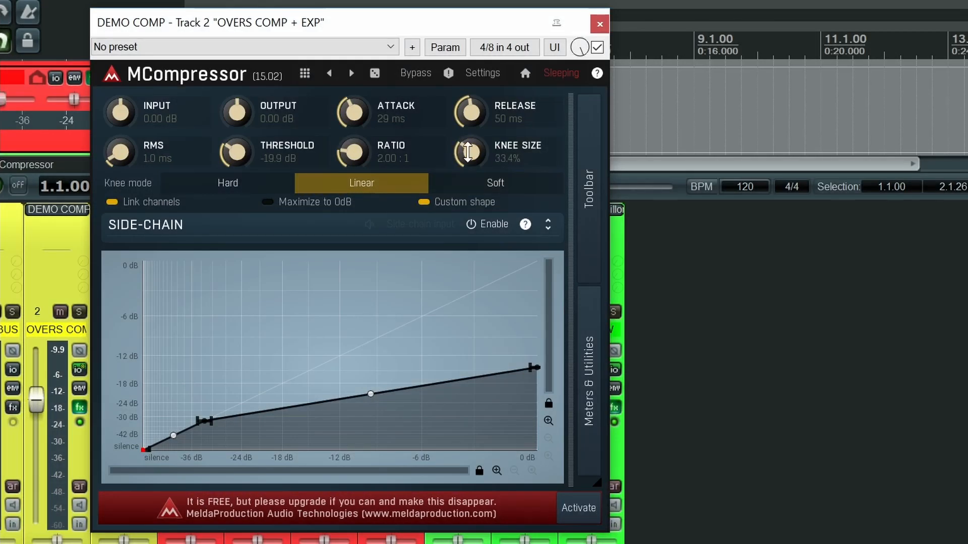
{"action": "left_click", "coordinate": [243, 186]}
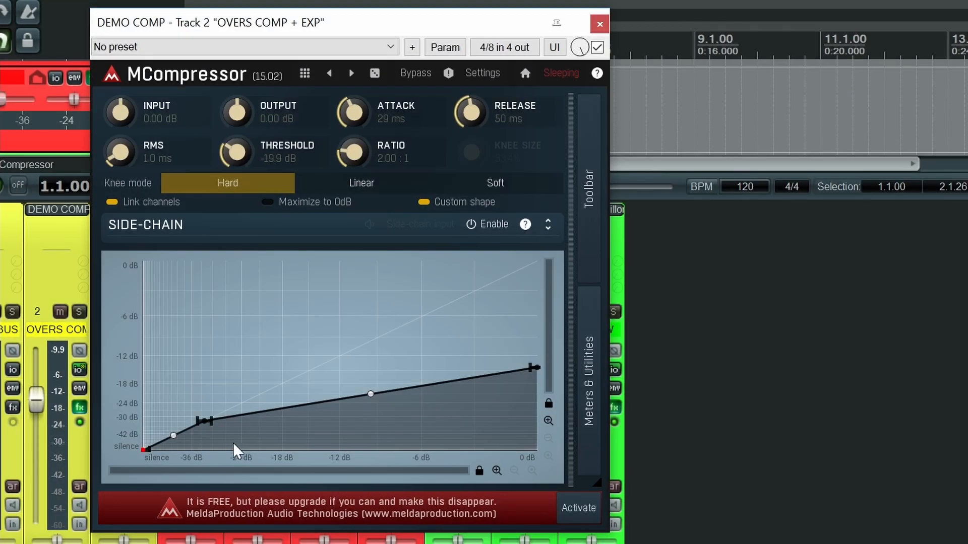
Step: Move the curve's knee point to -24.0 dB in and -23.2 dB out, raise the end point to about -10 dB, and bend and straighten the segment between
{"action": "mouse_move", "coordinate": [201, 422]}
{"action": "left_click_drag", "start_coordinate": [201, 423], "coordinate": [242, 401]}
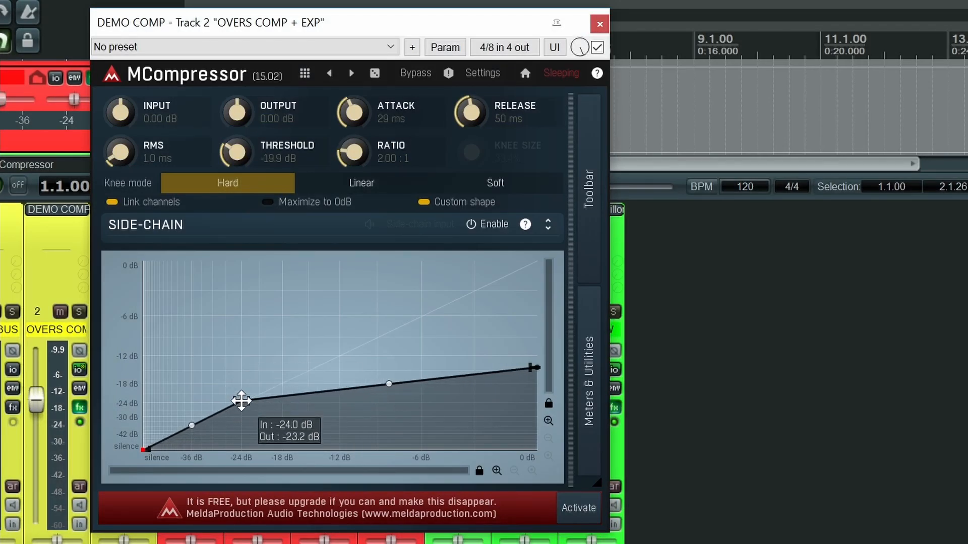
{"action": "left_click_drag", "start_coordinate": [535, 368], "coordinate": [520, 344]}
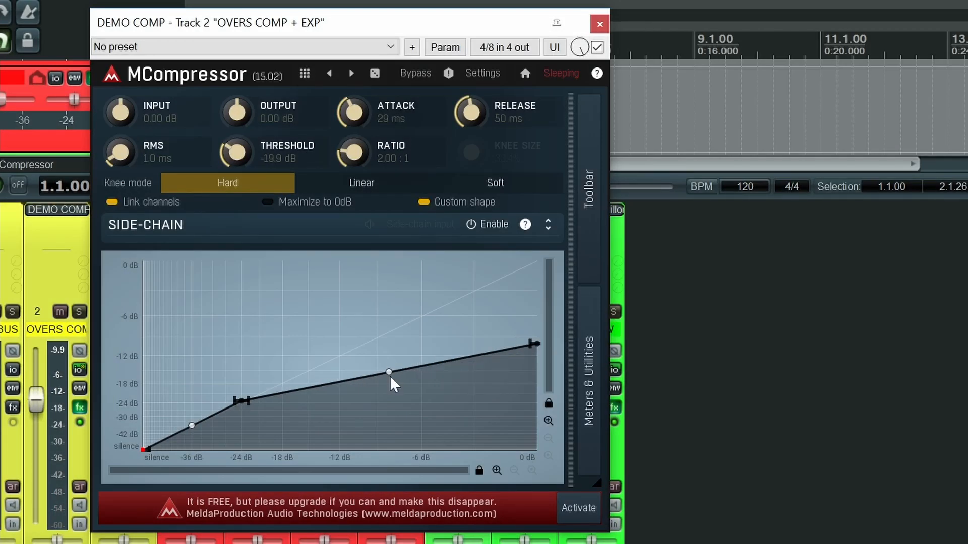
{"action": "left_click_drag", "start_coordinate": [391, 381], "coordinate": [398, 479]}
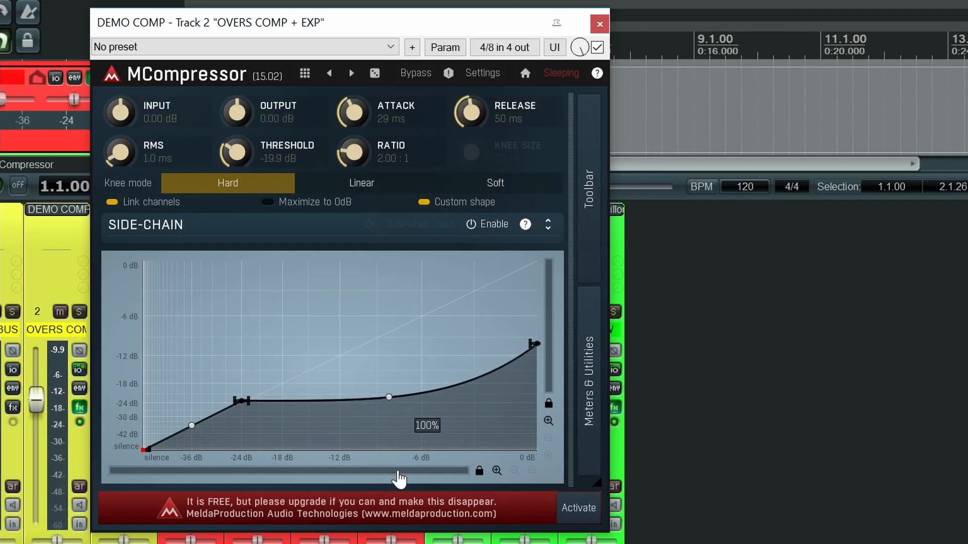
{"action": "double_click", "coordinate": [389, 398]}
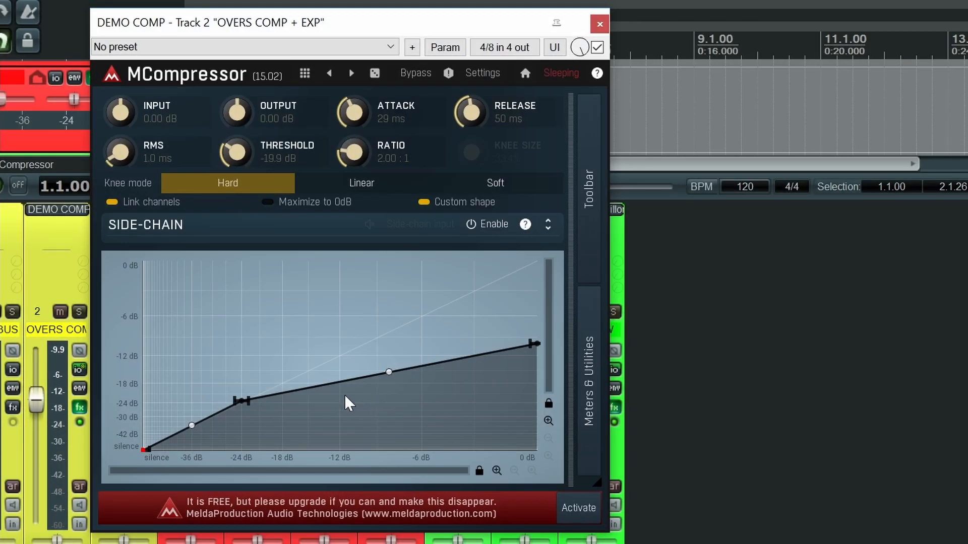
Step: Add two points to the upper segment, lower the first to about -30 dB, raise the second to about -6 dB, and curve the segment between them
{"action": "double_click", "coordinate": [332, 384]}
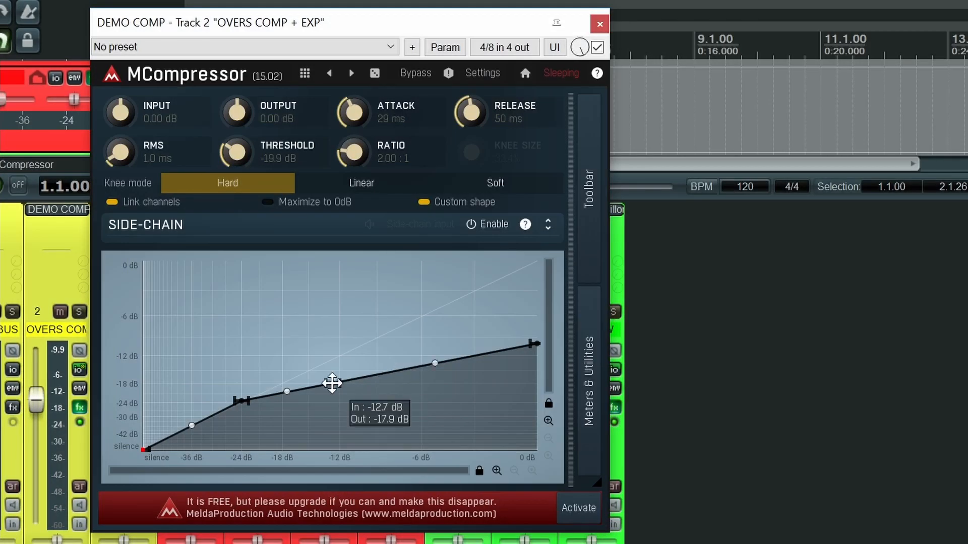
{"action": "double_click", "coordinate": [479, 354]}
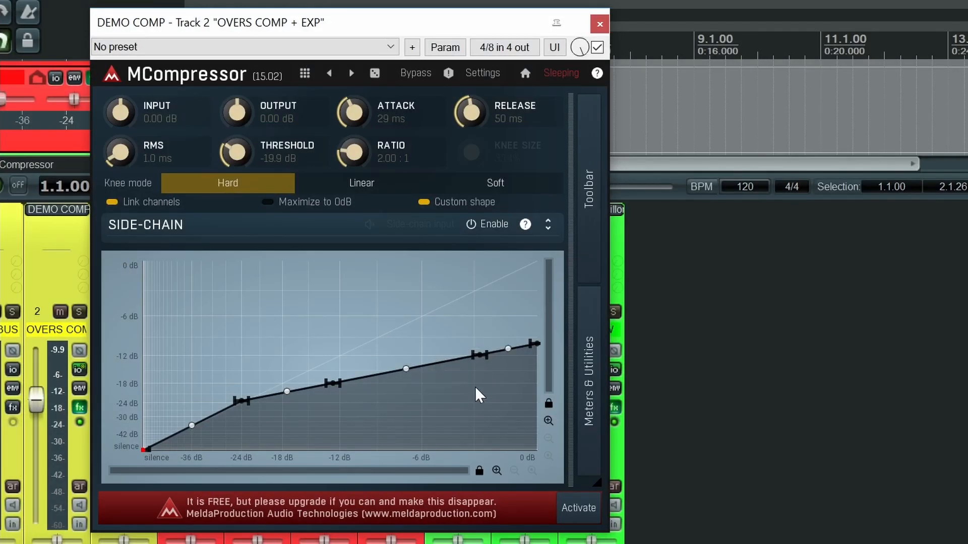
{"action": "left_click_drag", "start_coordinate": [330, 385], "coordinate": [349, 415]}
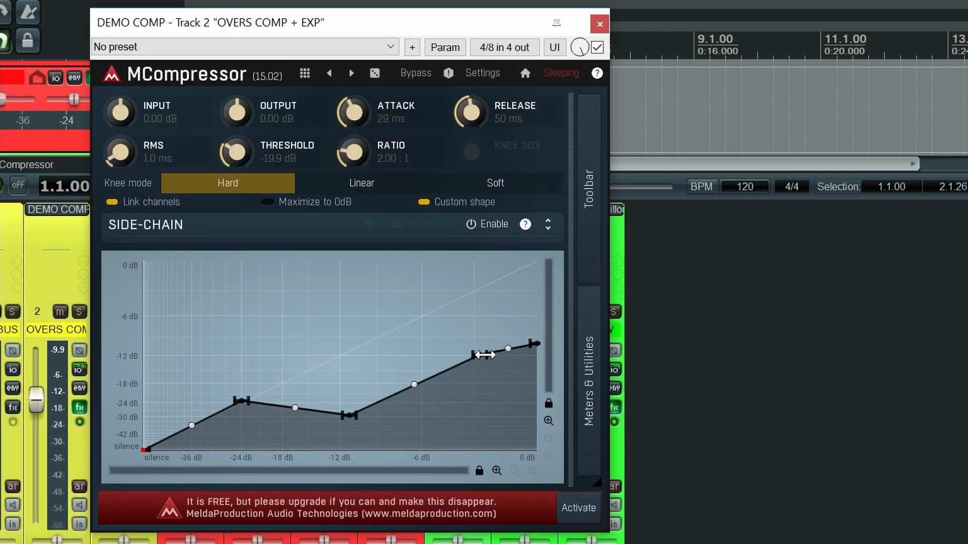
{"action": "left_click_drag", "start_coordinate": [485, 355], "coordinate": [441, 317]}
{"action": "left_click_drag", "start_coordinate": [396, 367], "coordinate": [349, 428]}
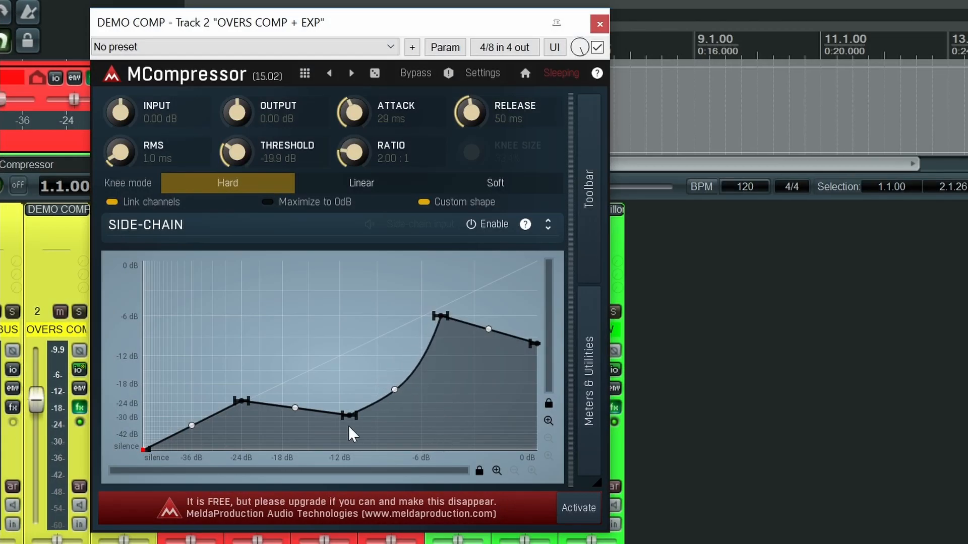
Step: Add a point between the knee and the dip, raise it to about -8 dB, and remove the peak point near -6 dB
{"action": "double_click", "coordinate": [282, 406]}
{"action": "left_click_drag", "start_coordinate": [281, 405], "coordinate": [309, 331]}
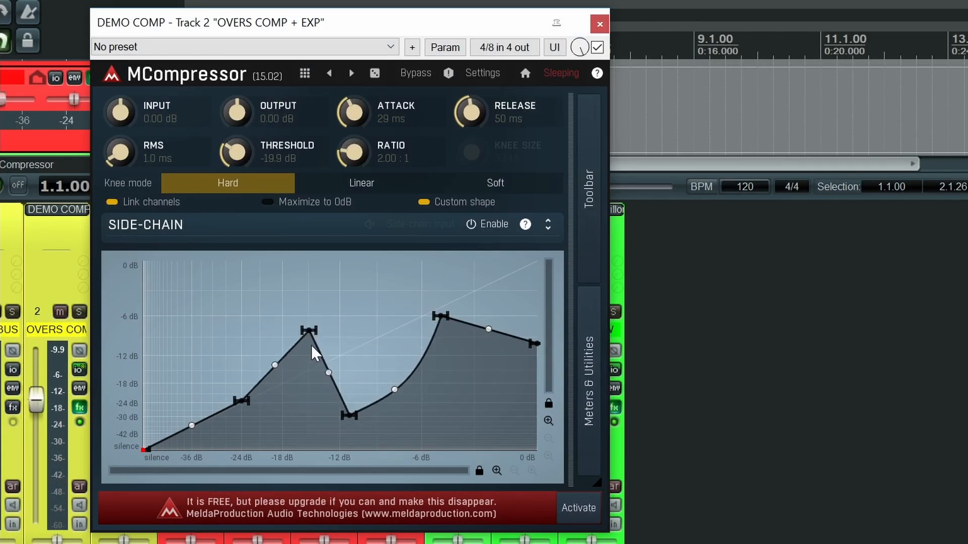
{"action": "double_click", "coordinate": [442, 318]}
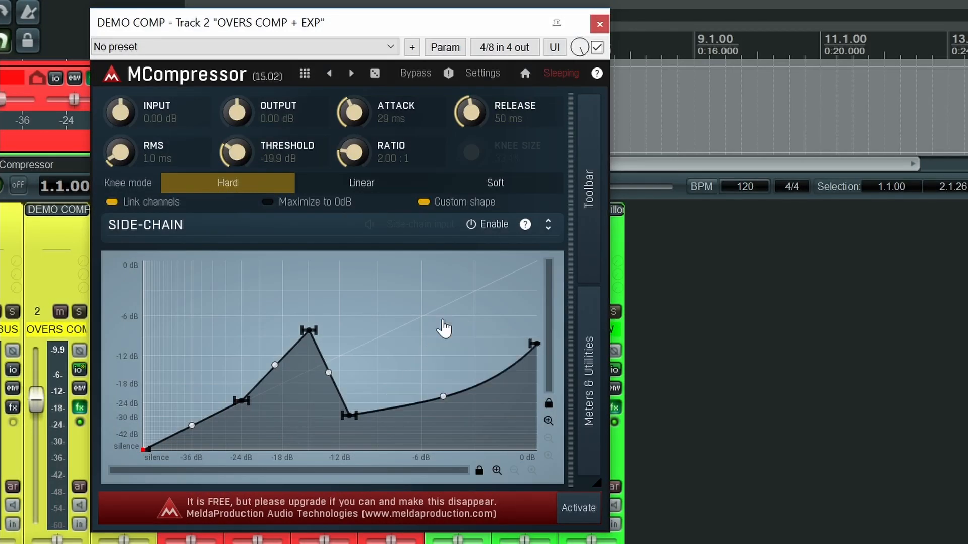
{"action": "left_click_drag", "start_coordinate": [203, 277], "coordinate": [377, 404]}
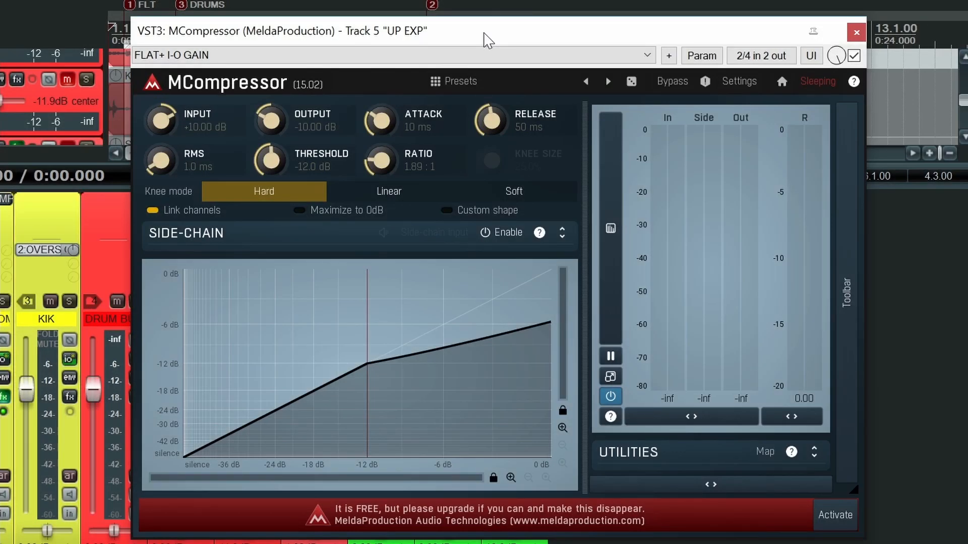
Step: Start playback of the UP EXP track and lower its compressor threshold on the graph to -17.8 dB
{"action": "left_click_drag", "start_coordinate": [487, 40], "coordinate": [511, 40]}
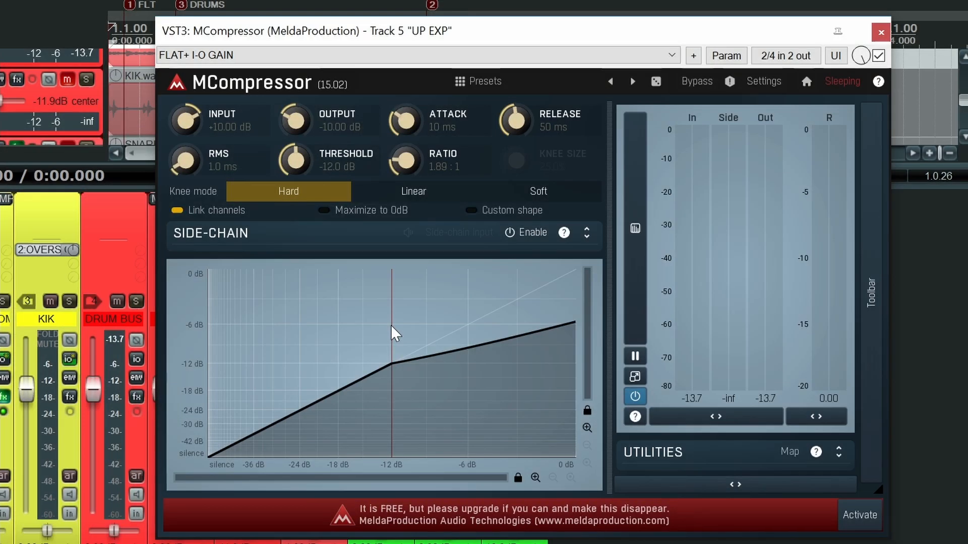
{"action": "key", "text": "space"}
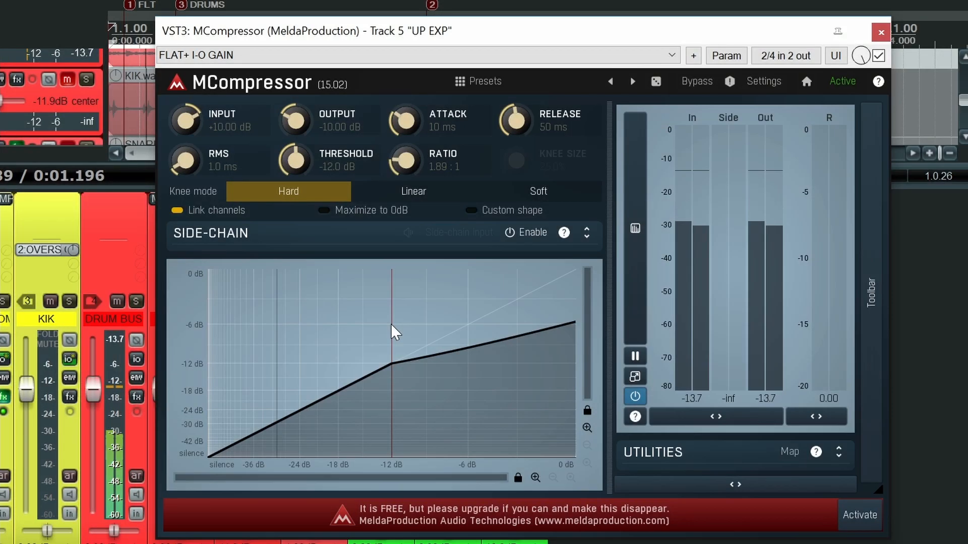
{"action": "left_click_drag", "start_coordinate": [391, 325], "coordinate": [339, 325]}
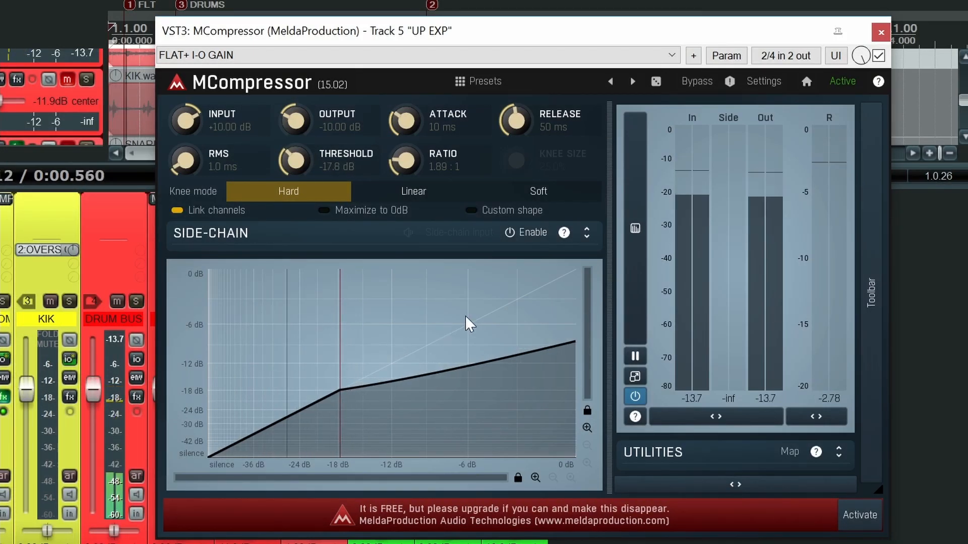
Step: Enable the custom shape on UP EXP, add a point above the knee raised to about -6 dB output, and bend the segment below it downward
{"action": "left_click", "coordinate": [514, 219]}
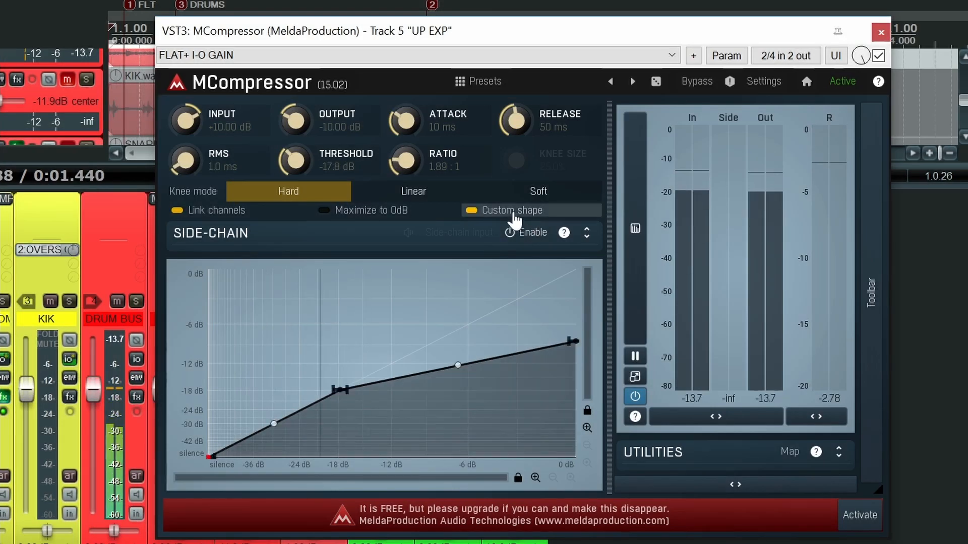
{"action": "left_click", "coordinate": [434, 372]}
{"action": "left_click_drag", "start_coordinate": [437, 374], "coordinate": [407, 323]}
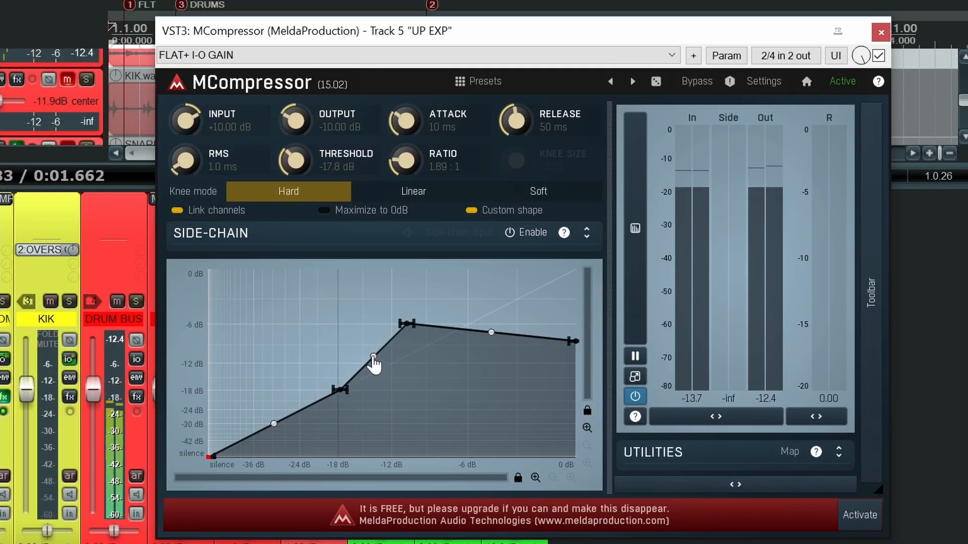
{"action": "left_click_drag", "start_coordinate": [373, 357], "coordinate": [377, 398]}
{"action": "left_click_drag", "start_coordinate": [404, 324], "coordinate": [400, 319]}
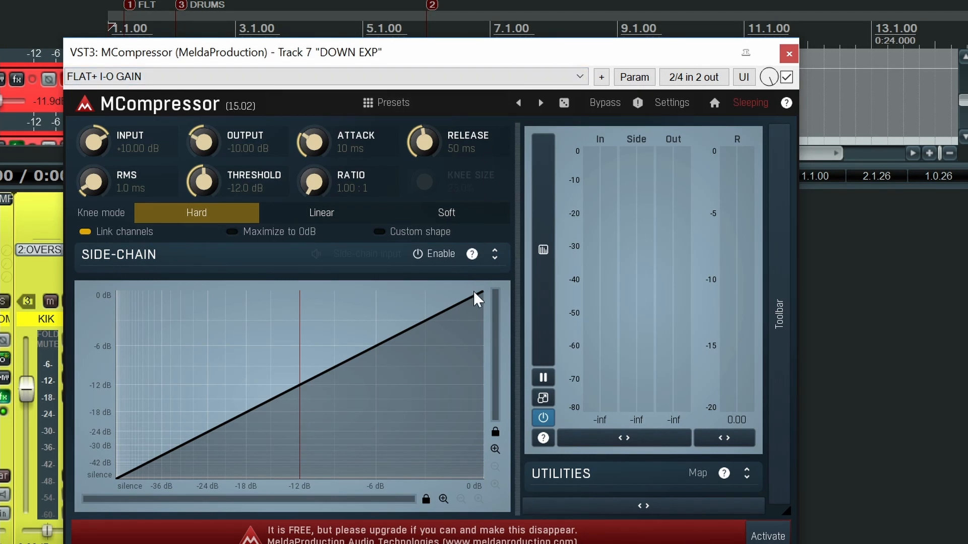
Step: Start playback of the DOWN EXP track, set its ratio to 2.42:1, and lower the threshold to -19.8 dB
{"action": "key", "text": "space"}
{"action": "left_click_drag", "start_coordinate": [314, 182], "coordinate": [315, 158]}
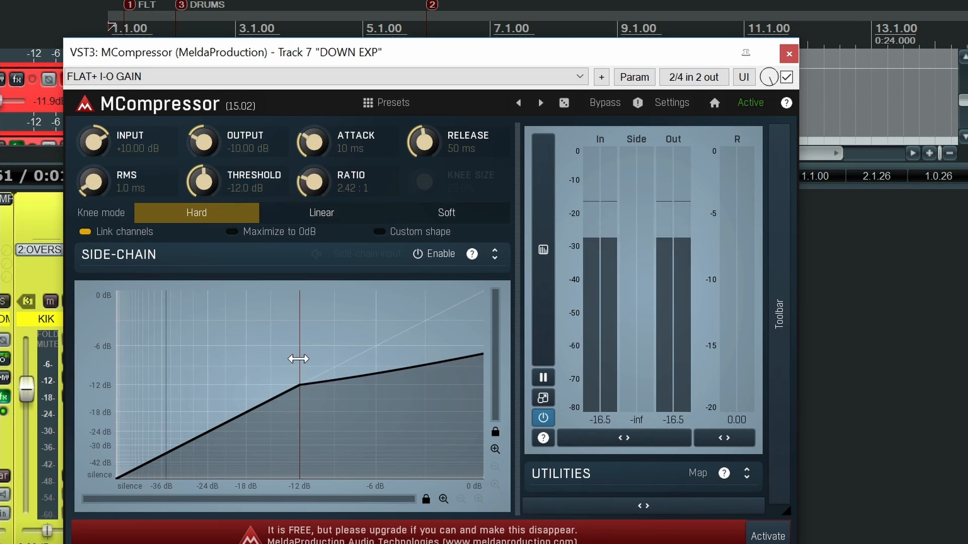
{"action": "left_click_drag", "start_coordinate": [298, 359], "coordinate": [231, 363]}
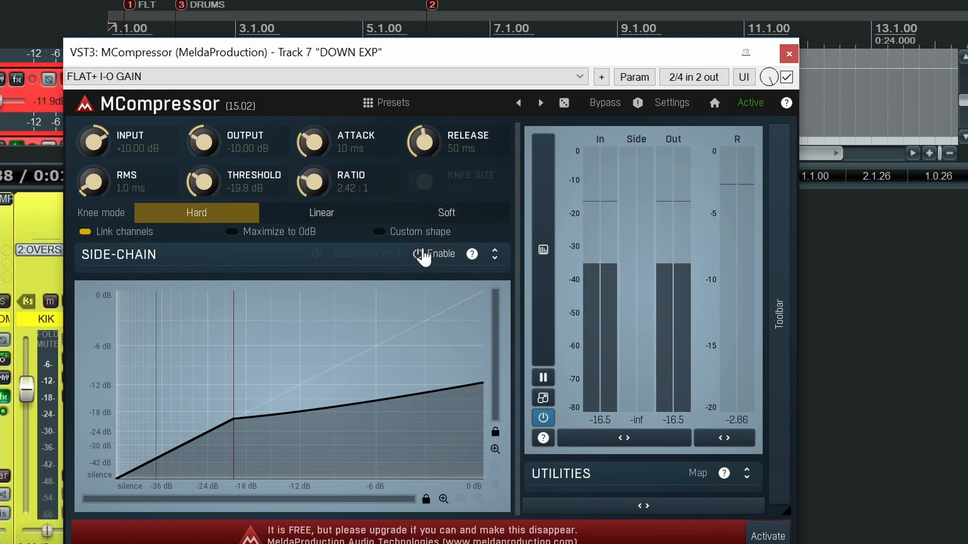
Step: Enable the custom shape on DOWN EXP, raise the end point to 0 dB, and bend the segment below a slightly lowered knee point downward
{"action": "left_click", "coordinate": [420, 233]}
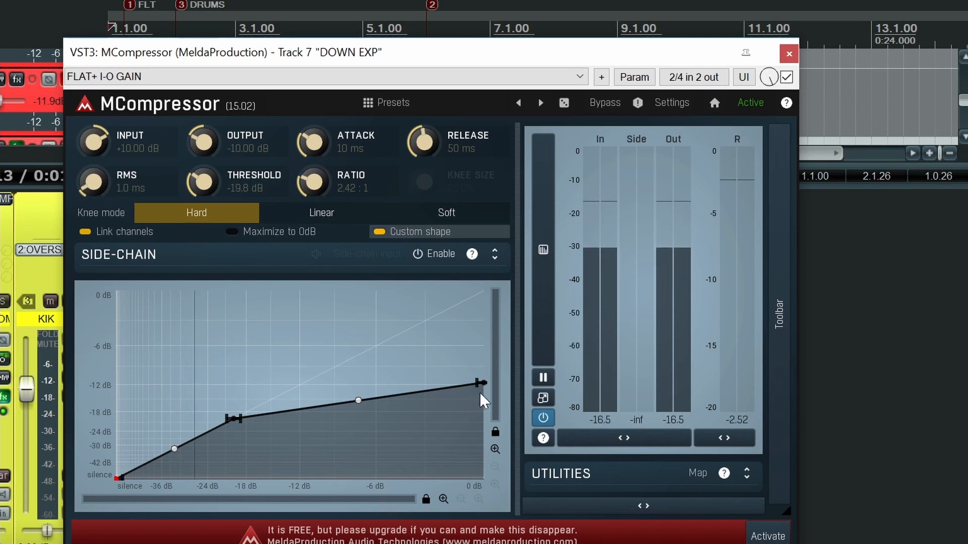
{"action": "left_click_drag", "start_coordinate": [478, 383], "coordinate": [475, 293]}
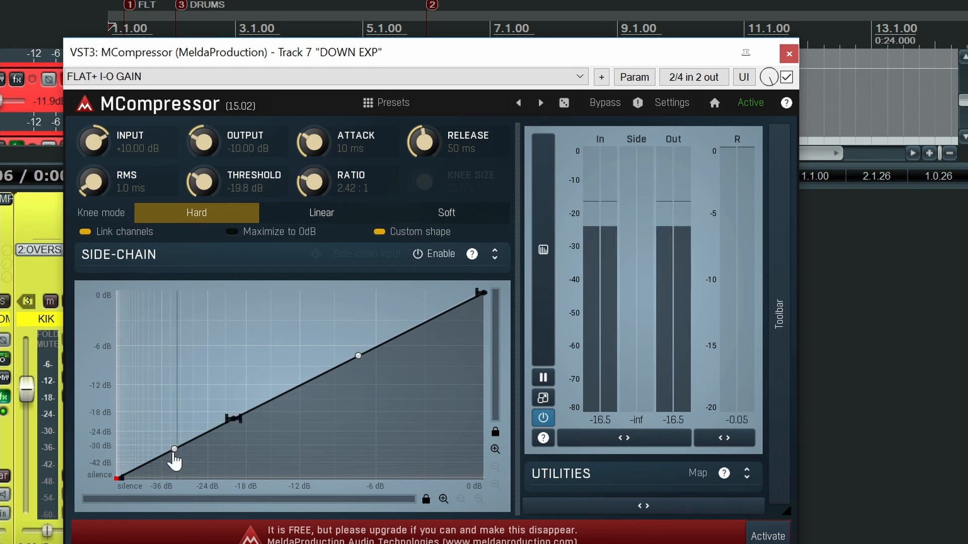
{"action": "left_click_drag", "start_coordinate": [175, 459], "coordinate": [177, 489]}
{"action": "left_click_drag", "start_coordinate": [236, 417], "coordinate": [223, 427]}
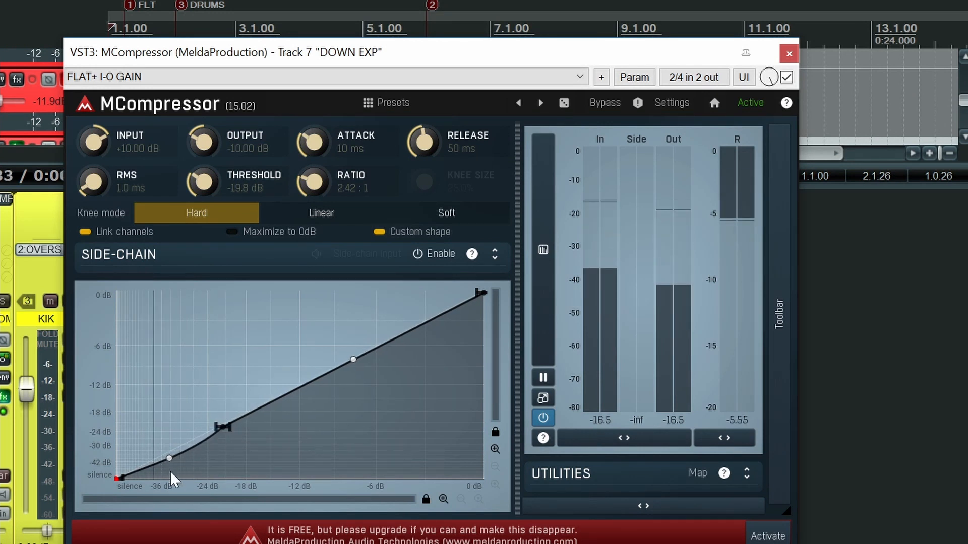
{"action": "left_click_drag", "start_coordinate": [174, 471], "coordinate": [173, 501]}
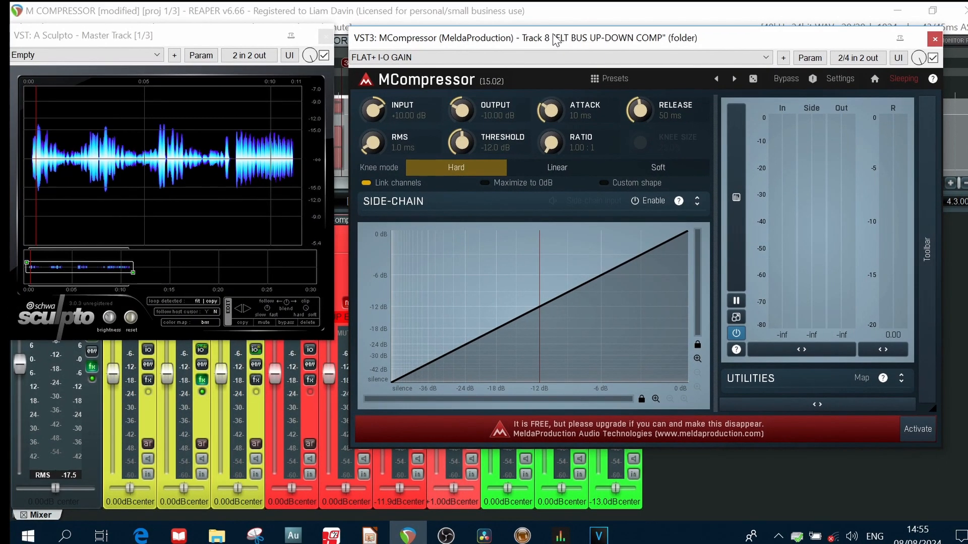
Step: Play the FLT bus and compress it at a 2.35:1 ratio with the threshold at -16.0 dB and the output gain at -7.22 dB
{"action": "key", "text": "space"}
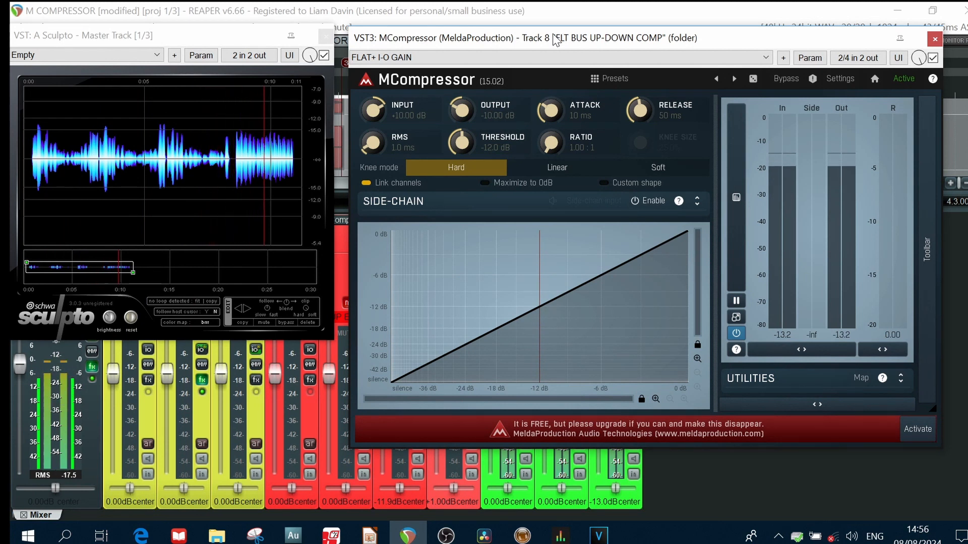
{"action": "key", "text": "space"}
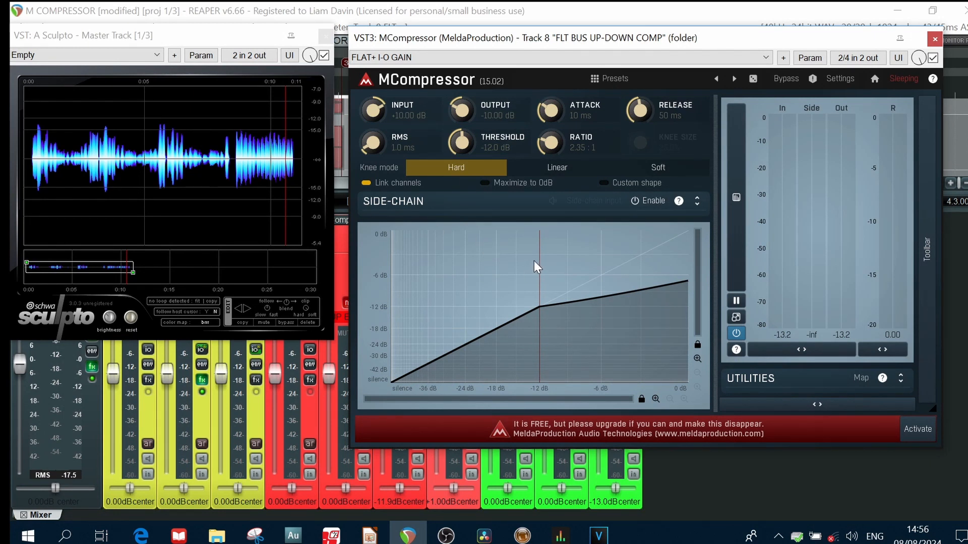
{"action": "key", "text": "space"}
{"action": "left_click_drag", "start_coordinate": [542, 273], "coordinate": [510, 275]}
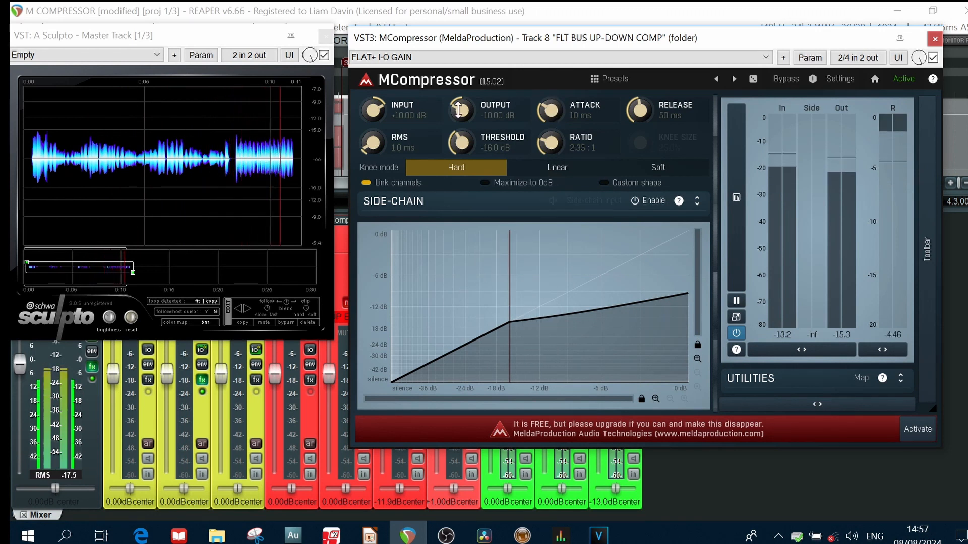
{"action": "left_click_drag", "start_coordinate": [462, 111], "coordinate": [462, 98]}
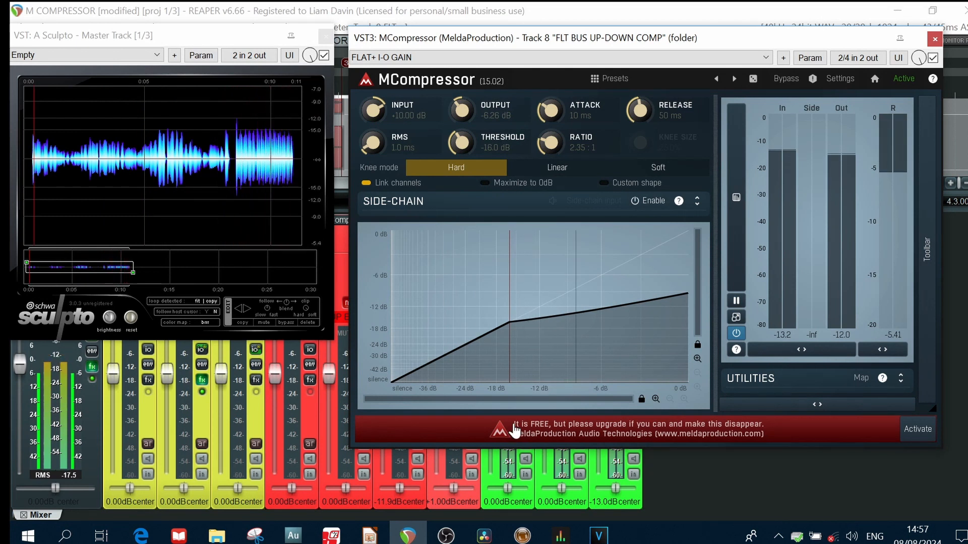
{"action": "left_click_drag", "start_coordinate": [468, 117], "coordinate": [469, 121]}
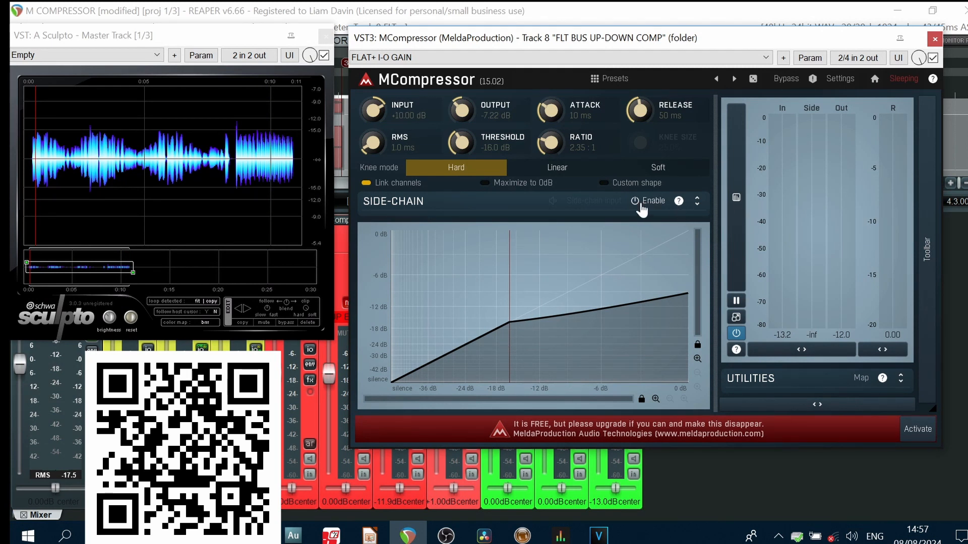
Step: Enable the custom shape on the FLT bus, add a point near -24 dB raised to about -18 dB output during playback, and set the output to -9.33 dB
{"action": "left_click", "coordinate": [628, 188]}
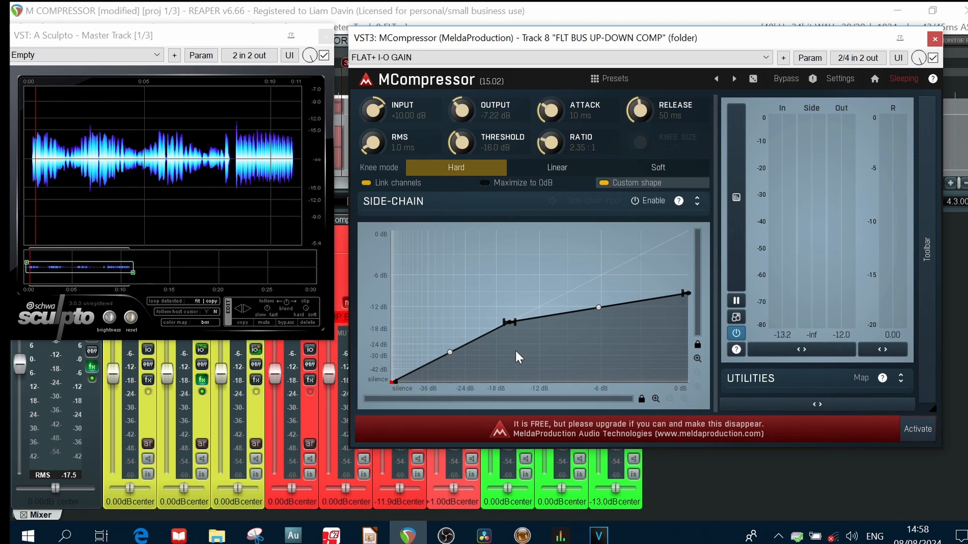
{"action": "double_click", "coordinate": [460, 348]}
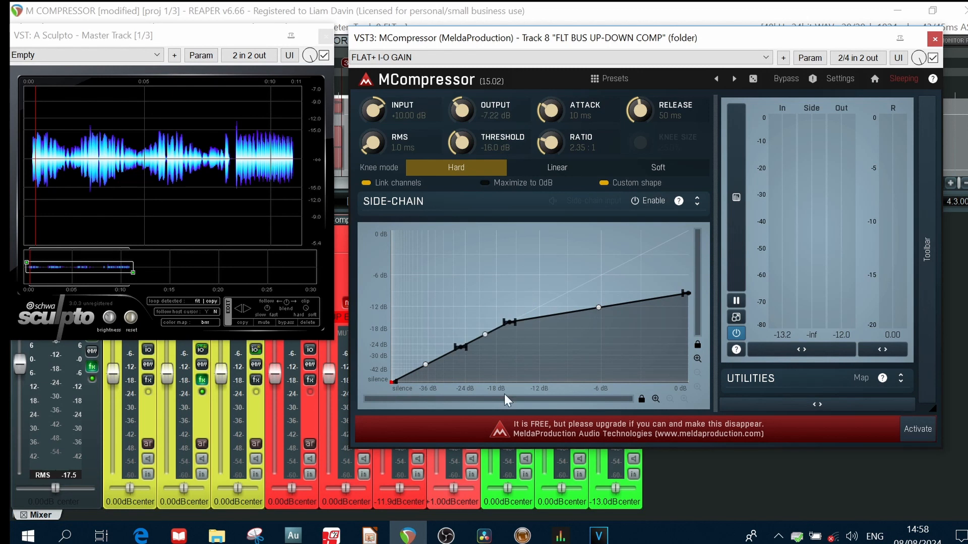
{"action": "key", "text": "space"}
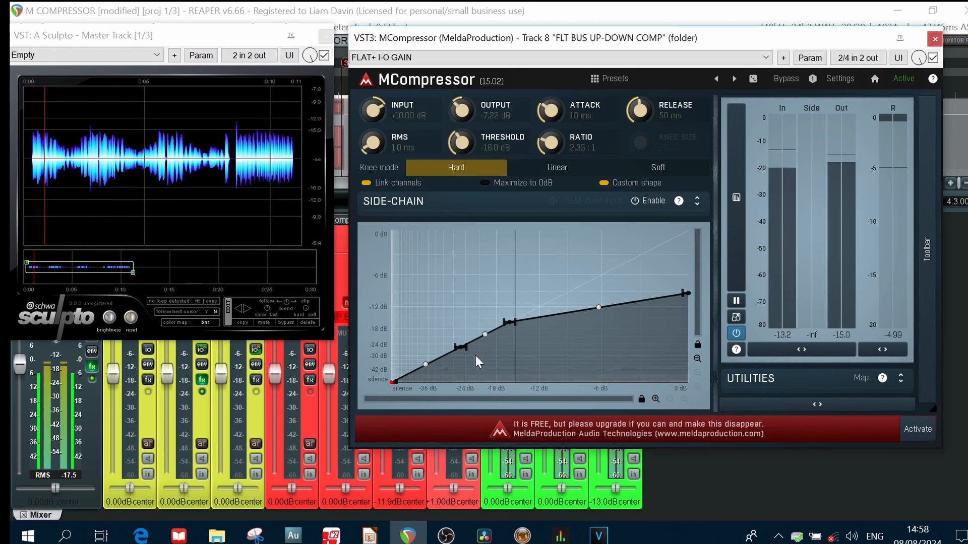
{"action": "left_click_drag", "start_coordinate": [462, 345], "coordinate": [455, 330]}
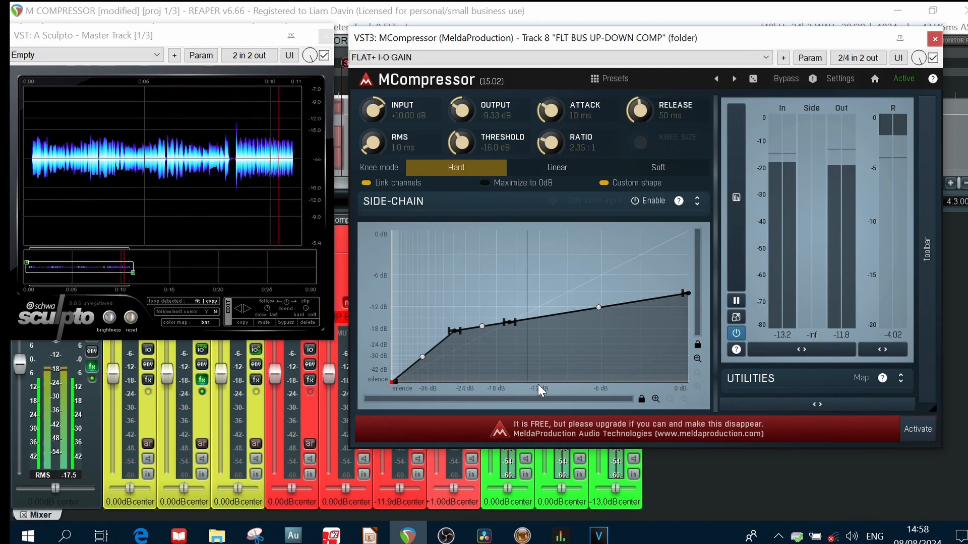
{"action": "key", "text": "space"}
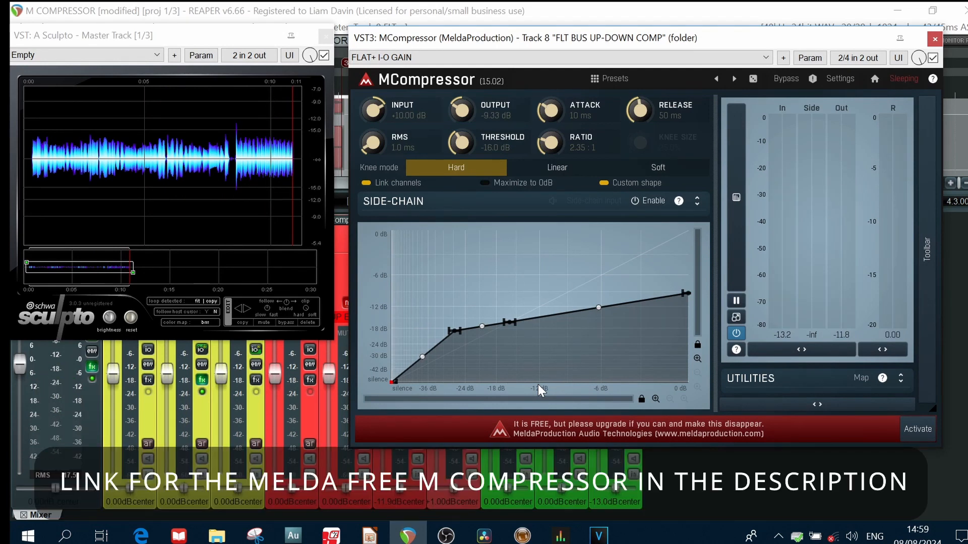